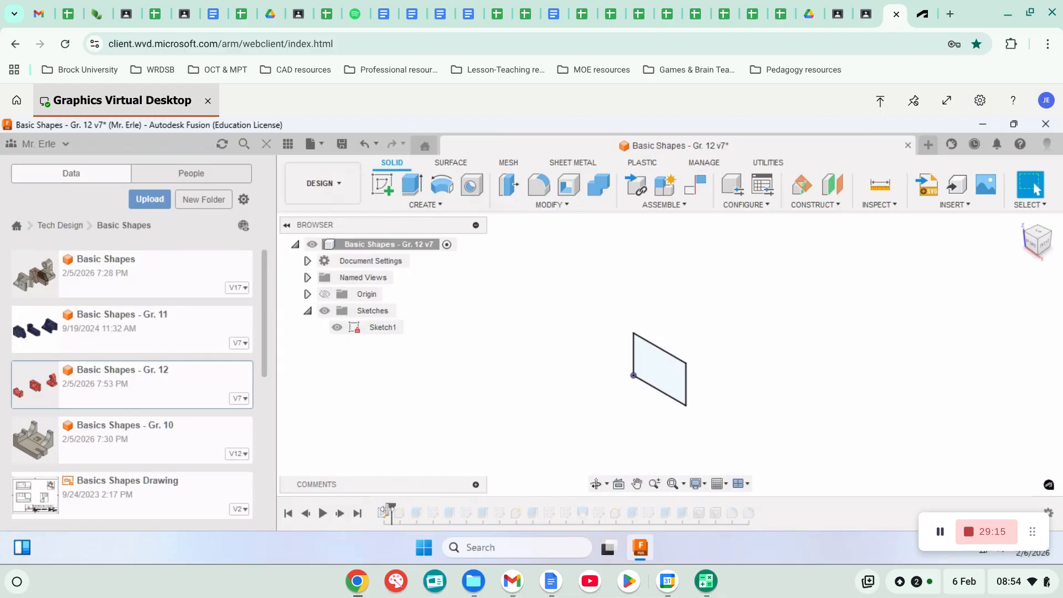
- Step the model history forward through the block extrusion, the angled-line sketch and its cut, then hide Sketch1 and Sketch2
left_click_drag(392, 507, 408, 507)
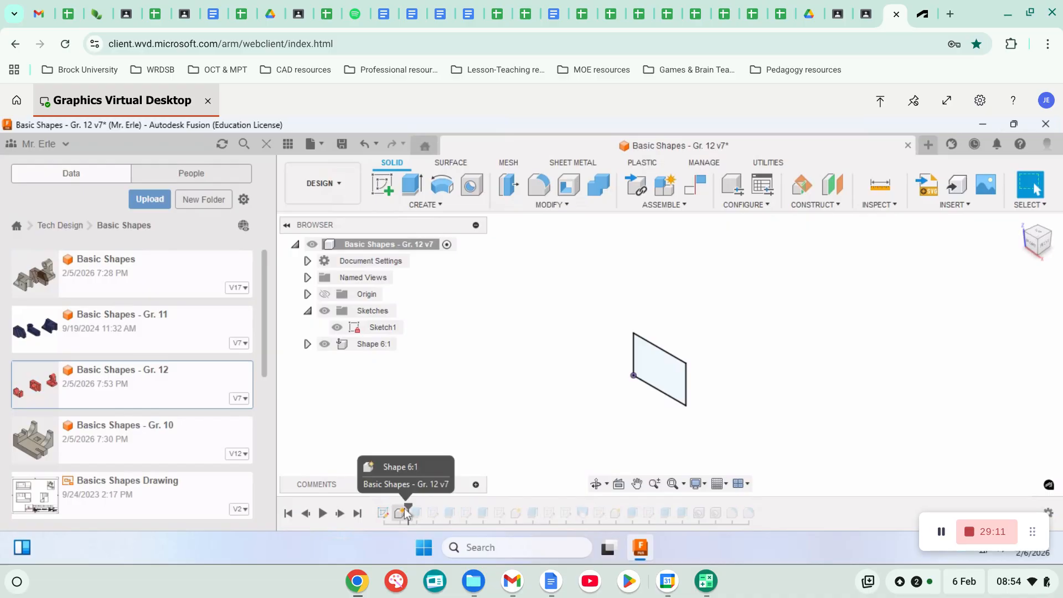
left_click_drag(409, 505, 424, 505)
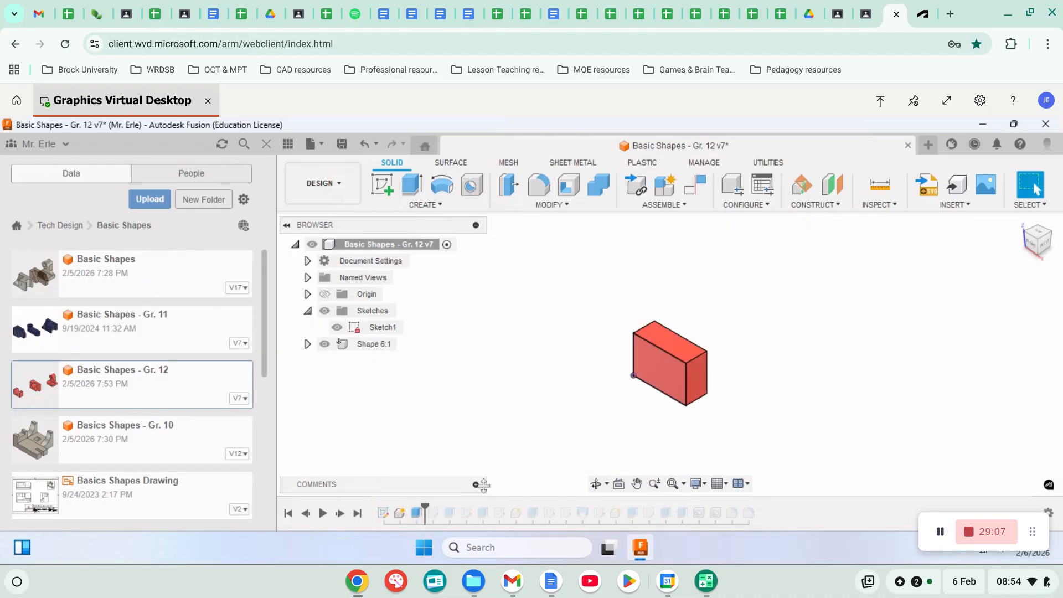
left_click_drag(424, 505, 441, 505)
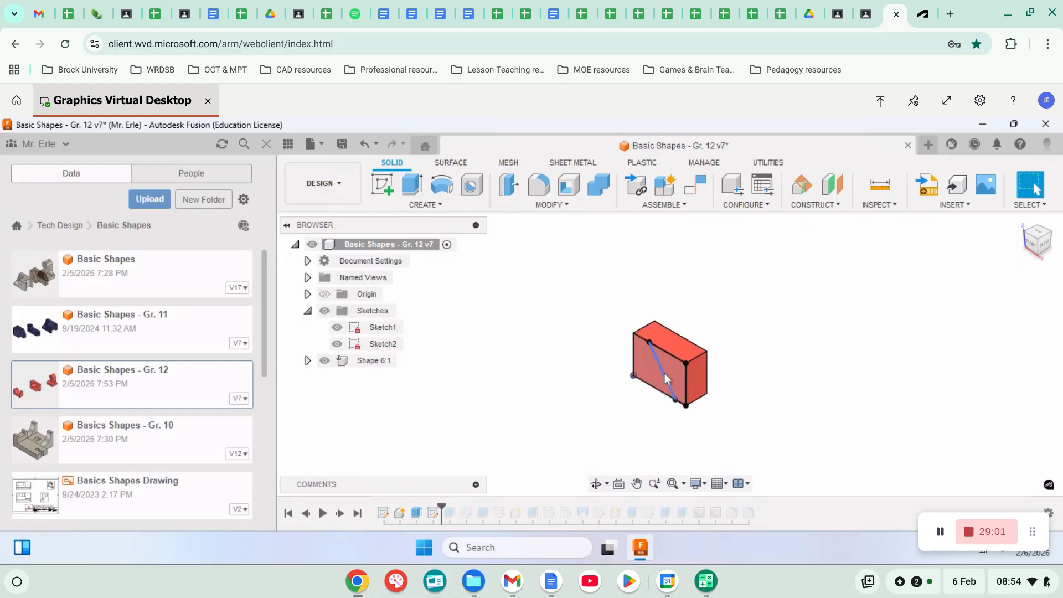
left_click_drag(442, 505, 455, 504)
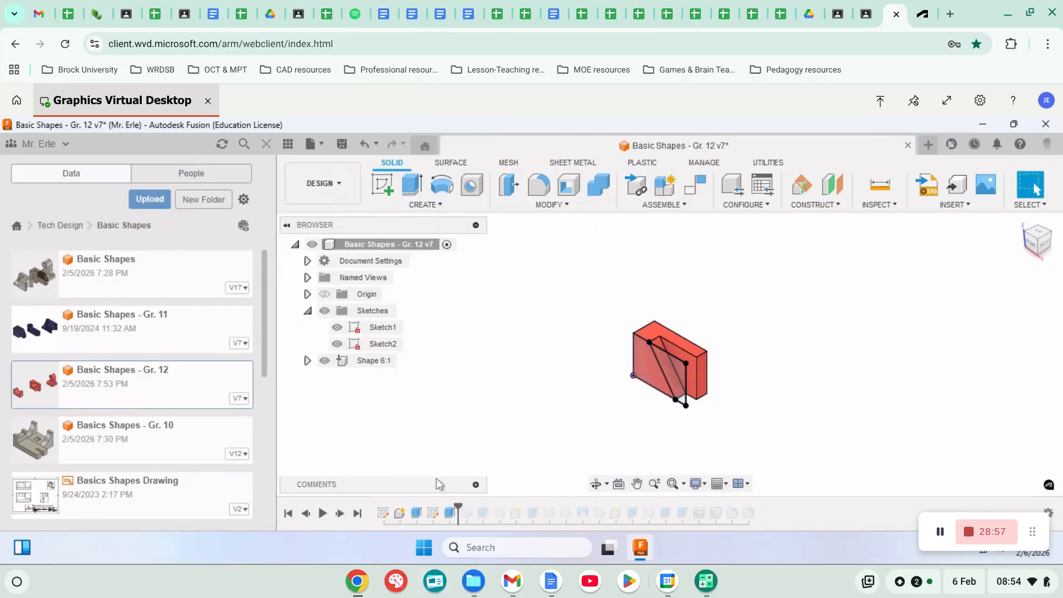
left_click(382, 344)
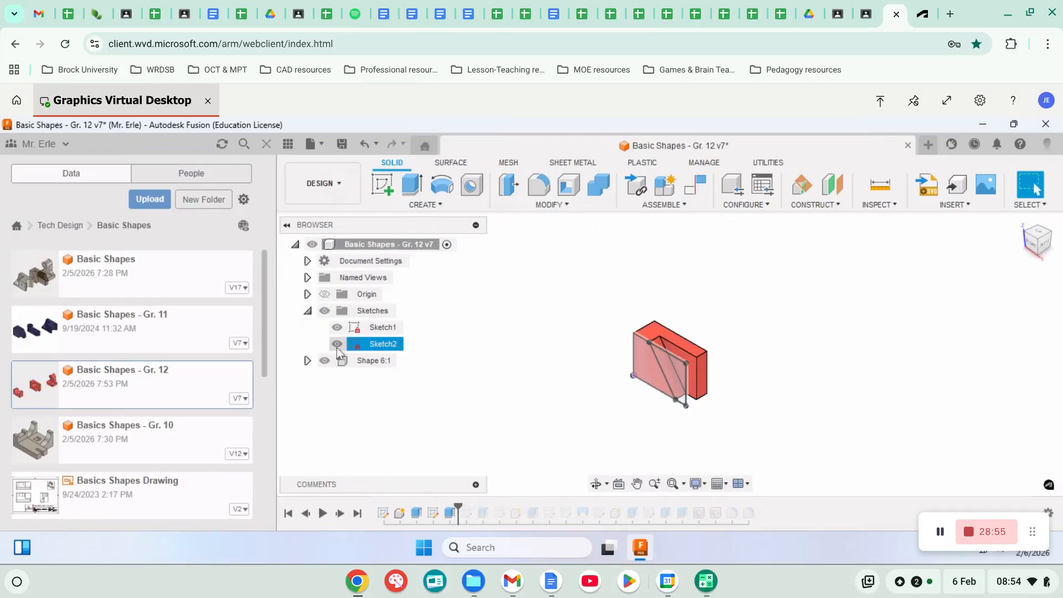
left_click(336, 344)
left_click(336, 327)
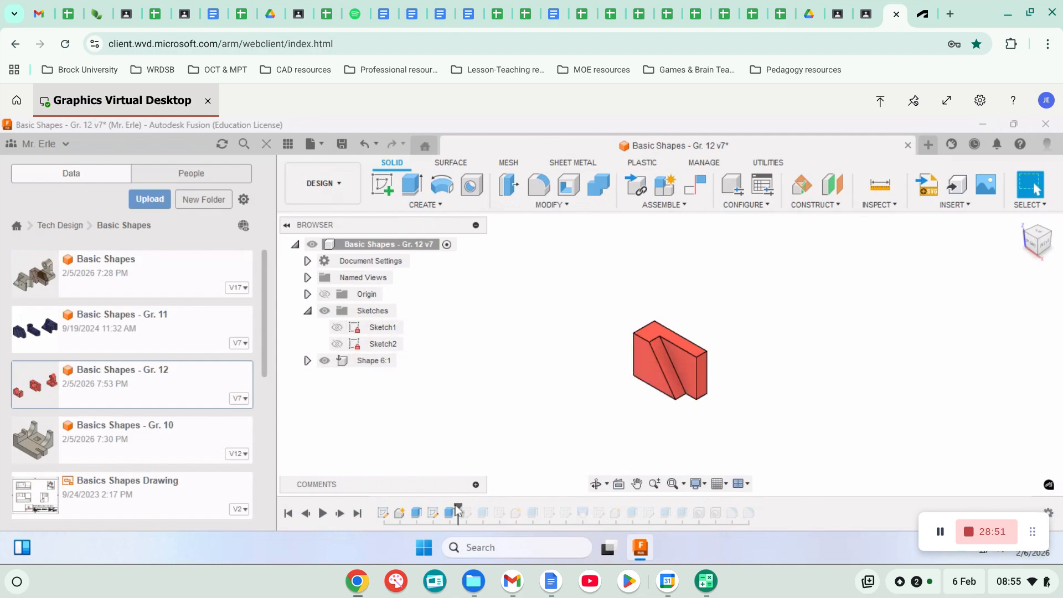
- Step the model history forward through the circle sketch and its hole cut, then hide Sketch3
left_click_drag(457, 509, 471, 504)
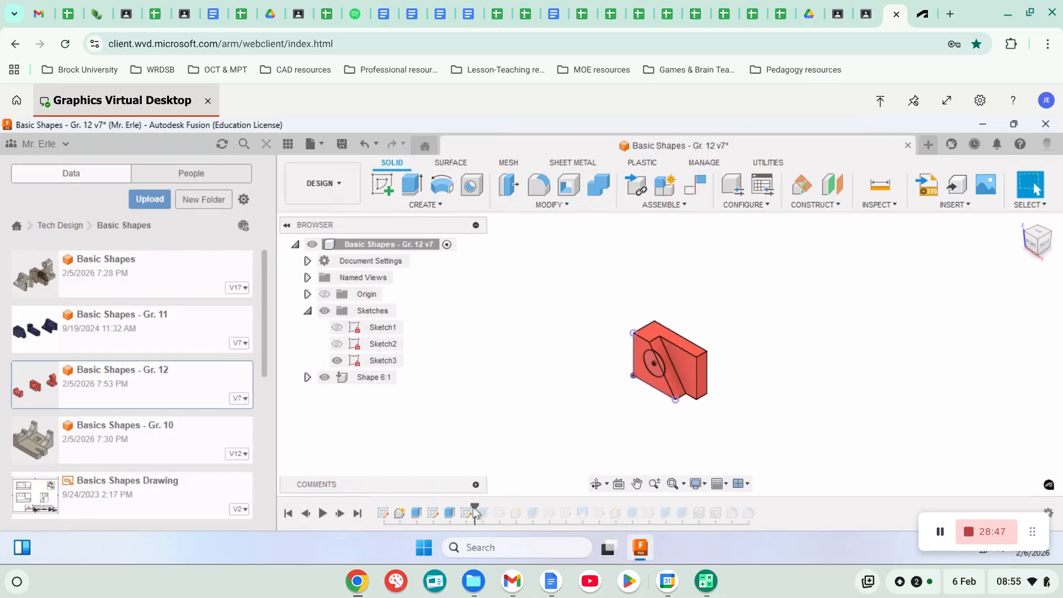
left_click_drag(475, 505, 492, 505)
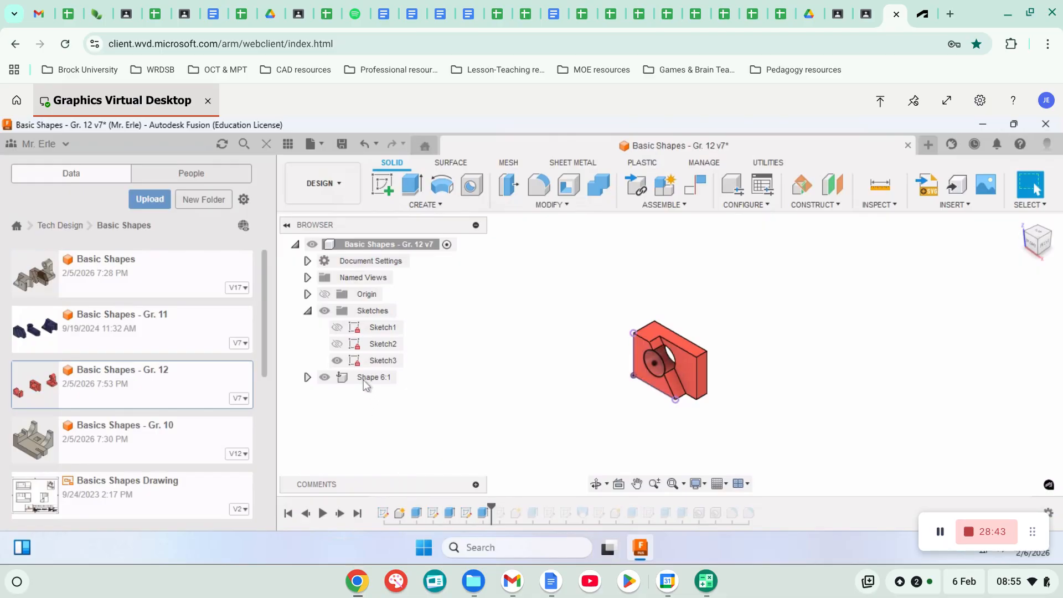
left_click(336, 361)
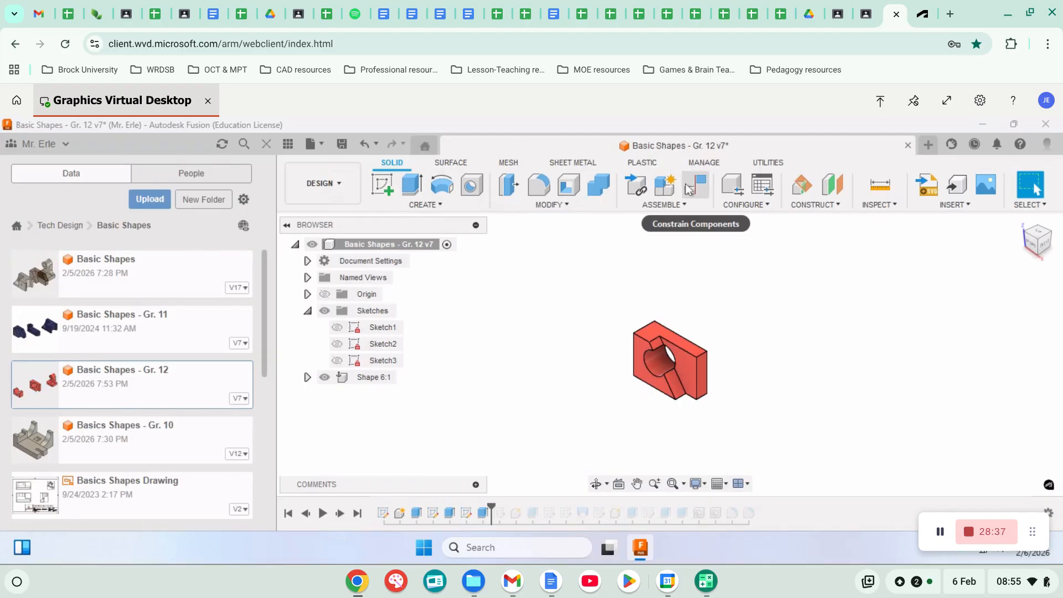
- Create a new design, start a sketch on the front plane and collapse the sketch palette
left_click(928, 146)
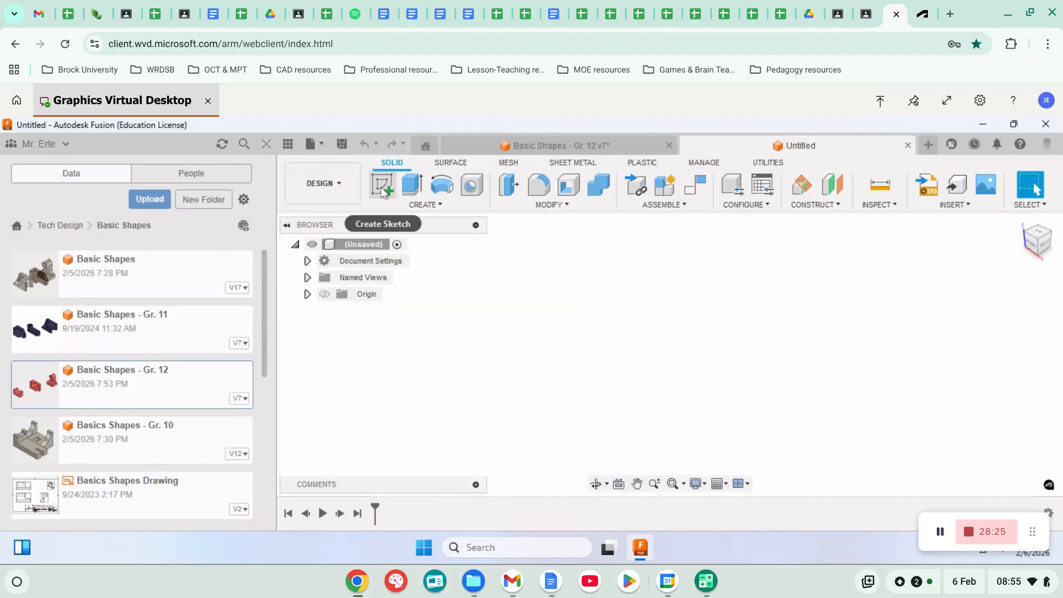
left_click(382, 188)
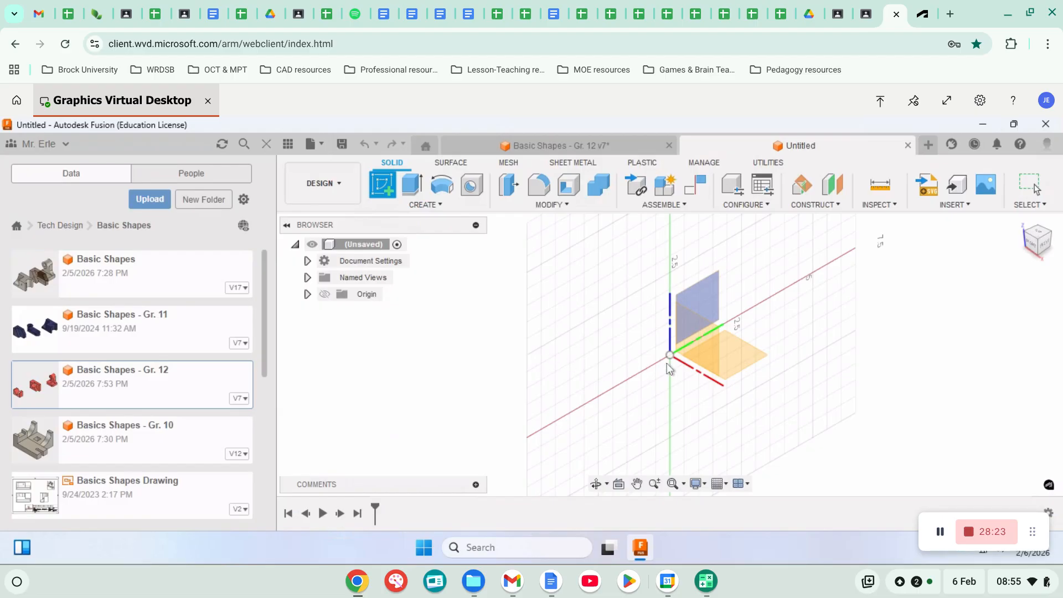
left_click(697, 335)
mouse_move(697, 343)
middle_mouse_down()
mouse_move(532, 388)
mouse_move(530, 401)
middle_mouse_up()
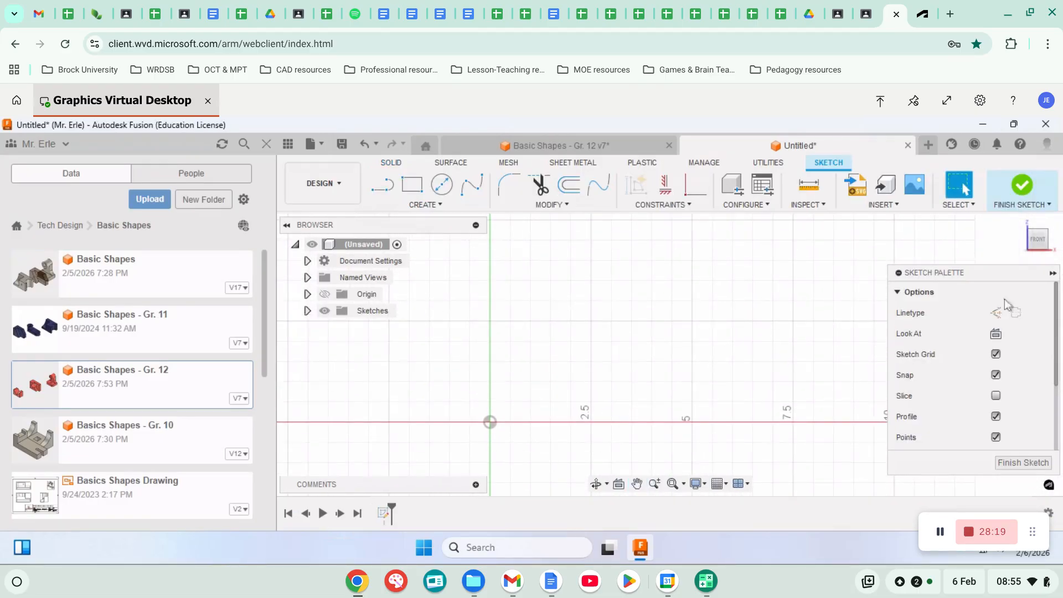
left_click(1052, 273)
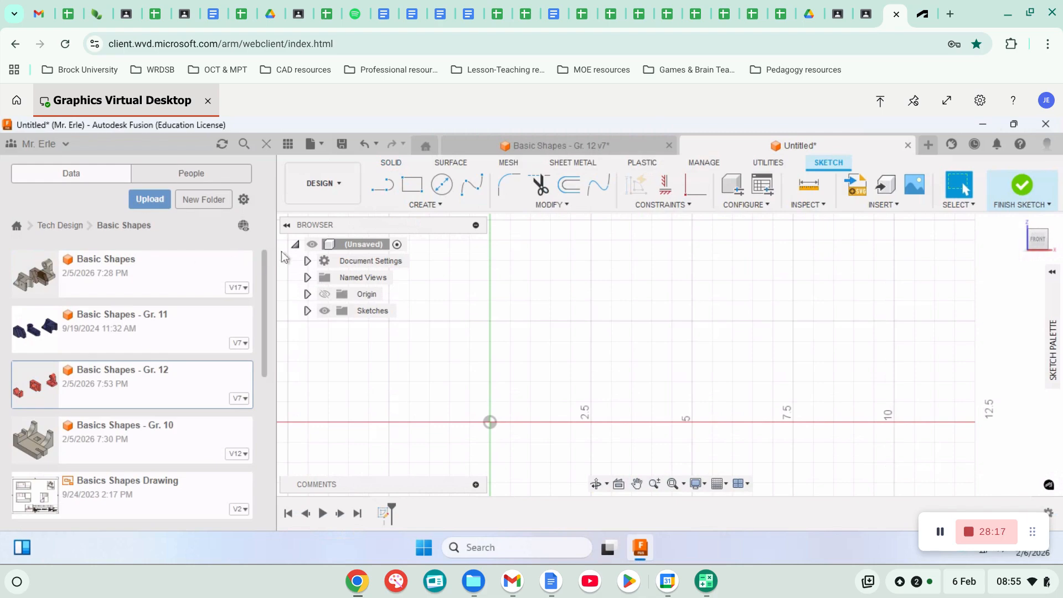
- Change the document's unit system to millimeter (mm), gram (g)
left_click(307, 261)
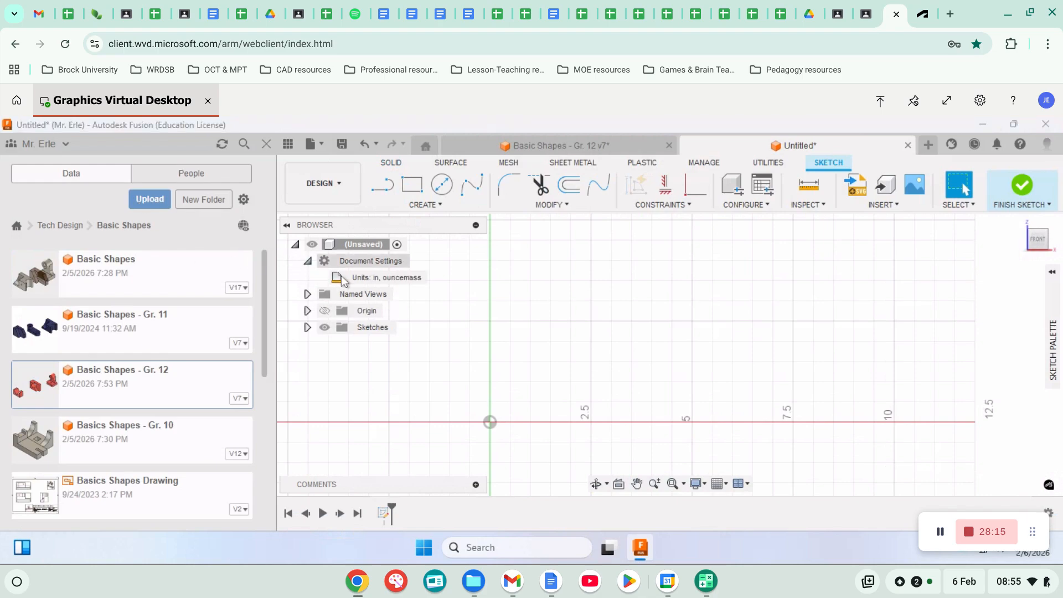
left_click(435, 278)
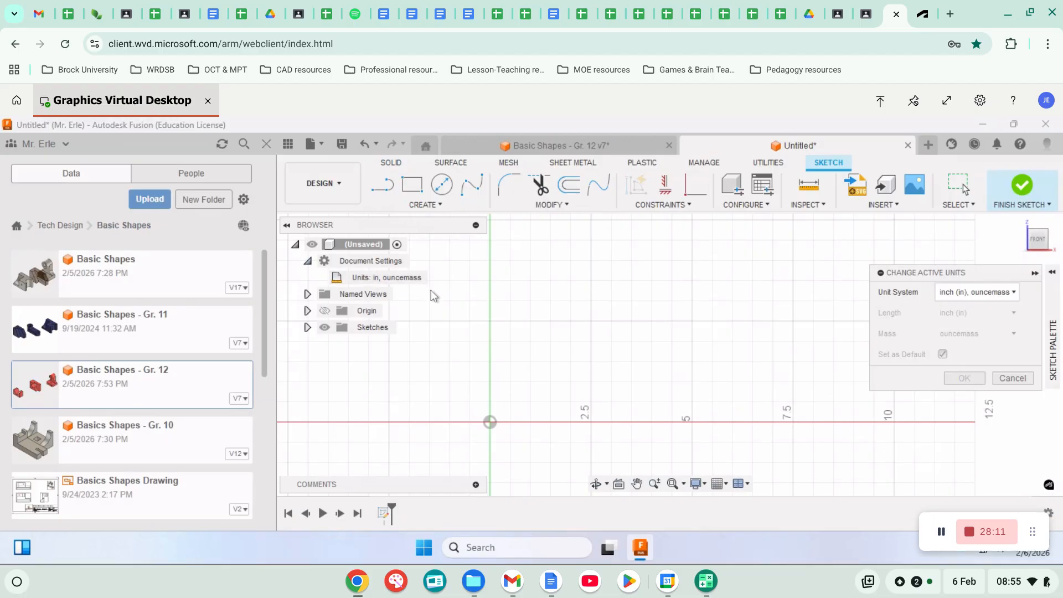
left_click(1014, 292)
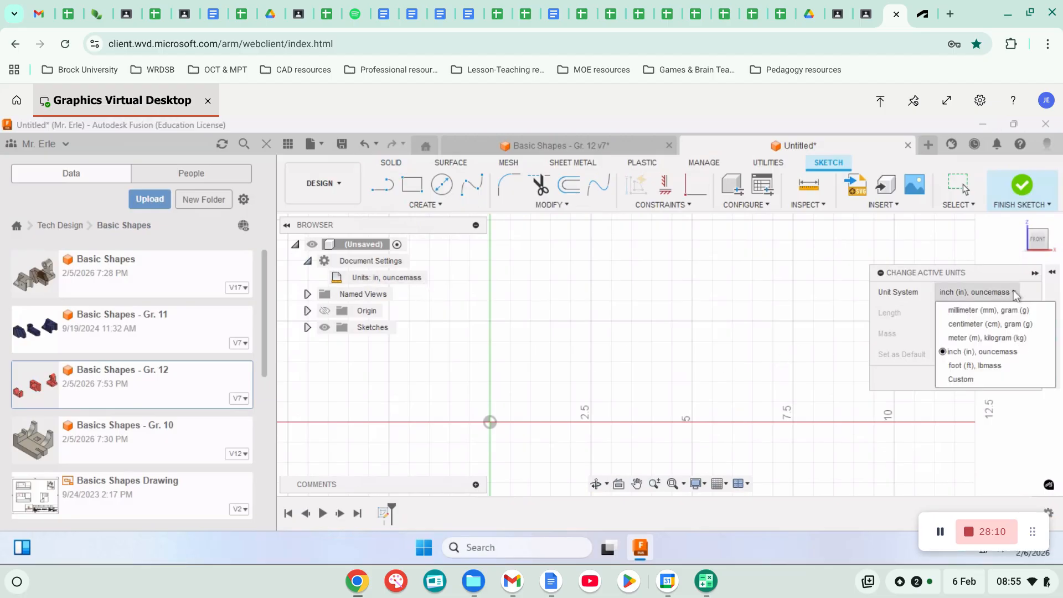
left_click(981, 315)
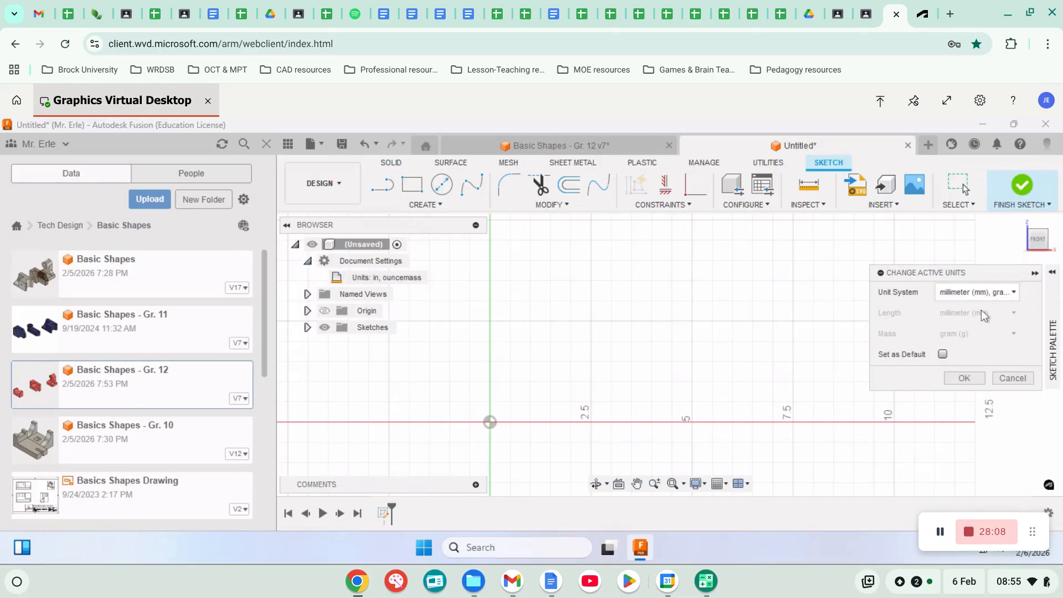
left_click(964, 380)
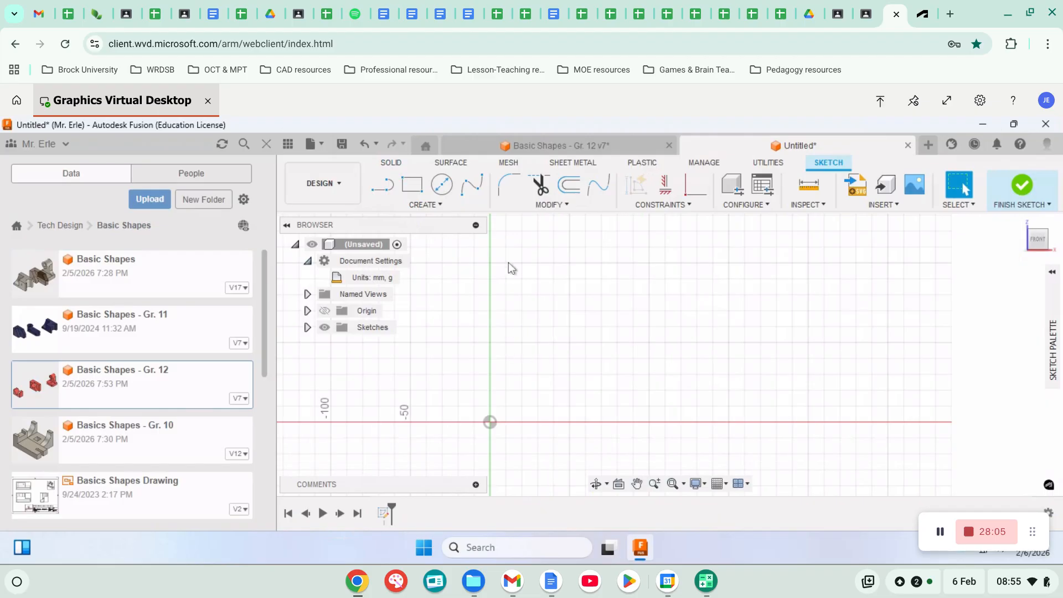
- Check shape 6 in the "Gr.11 - Creating Basic Shapes" Google Docs document and return to the Fusion sketch
left_click(213, 16)
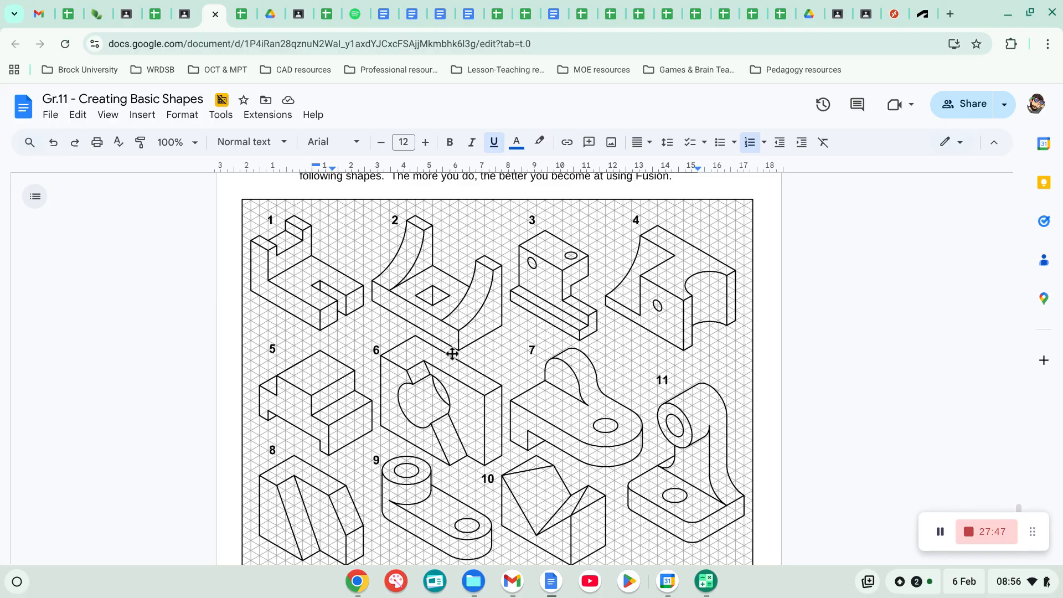
left_click(896, 17)
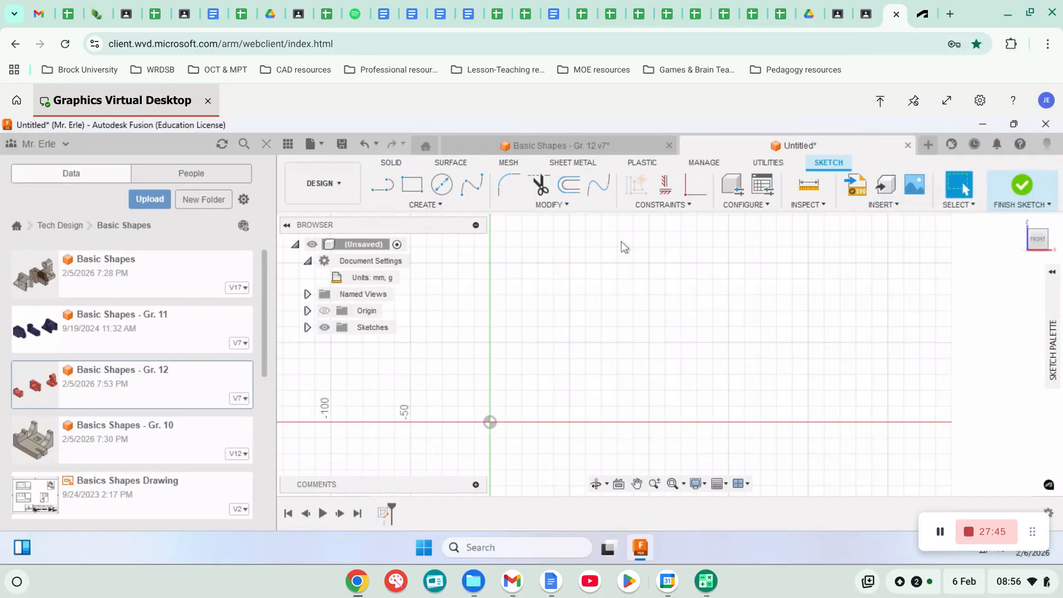
- Sketch a rectangle 100 mm wide and 70 mm high from the origin and finish the sketch
mouse_move(624, 329)
middle_mouse_down()
mouse_move(565, 351)
mouse_move(572, 359)
mouse_move(564, 350)
middle_mouse_up()
scroll(510, 307, "down", 5)
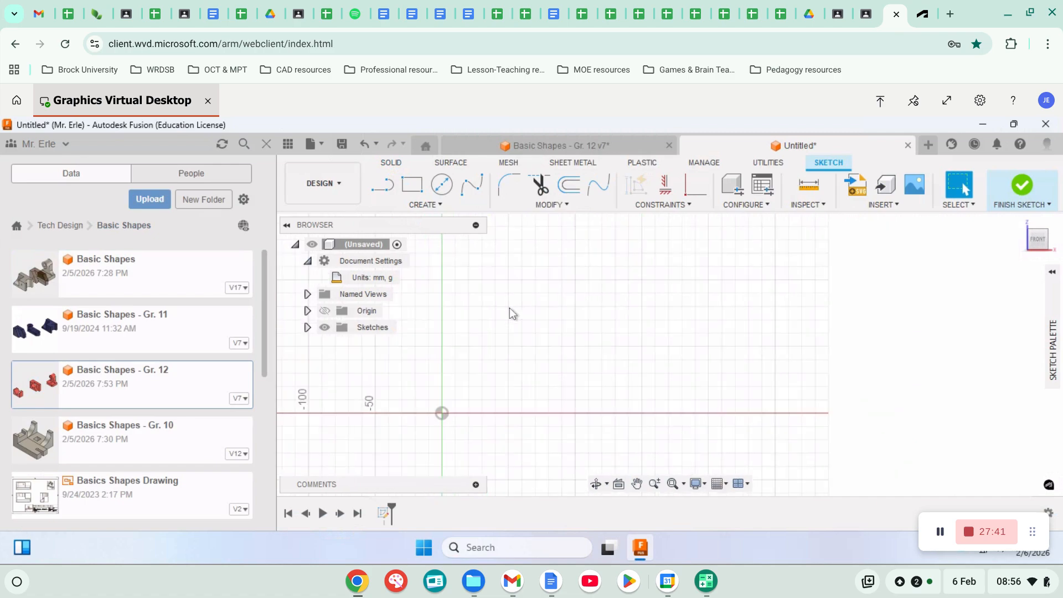
middle_click_drag(509, 310, 507, 354)
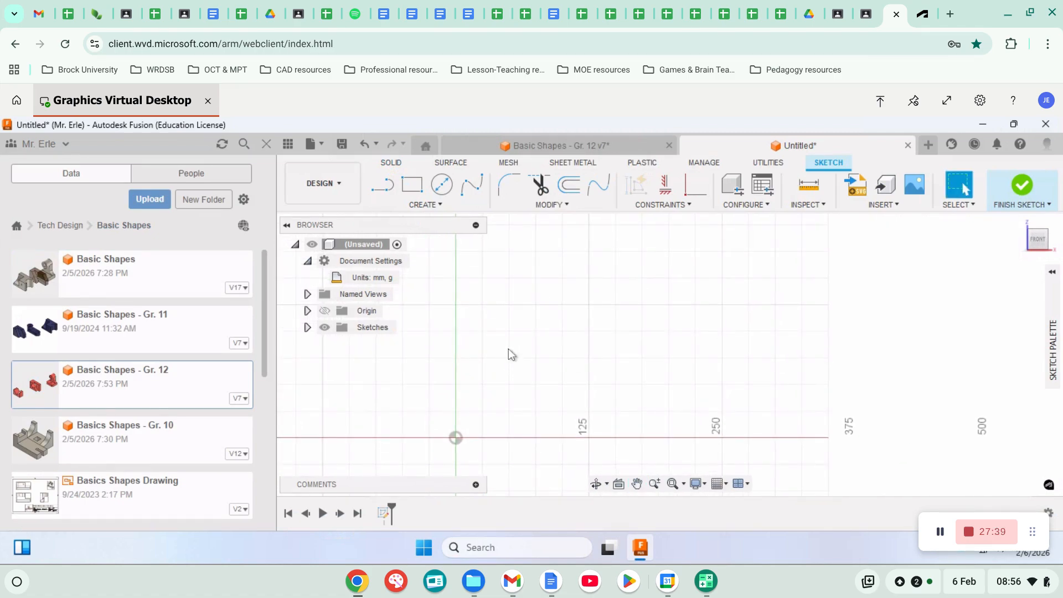
left_click(412, 184)
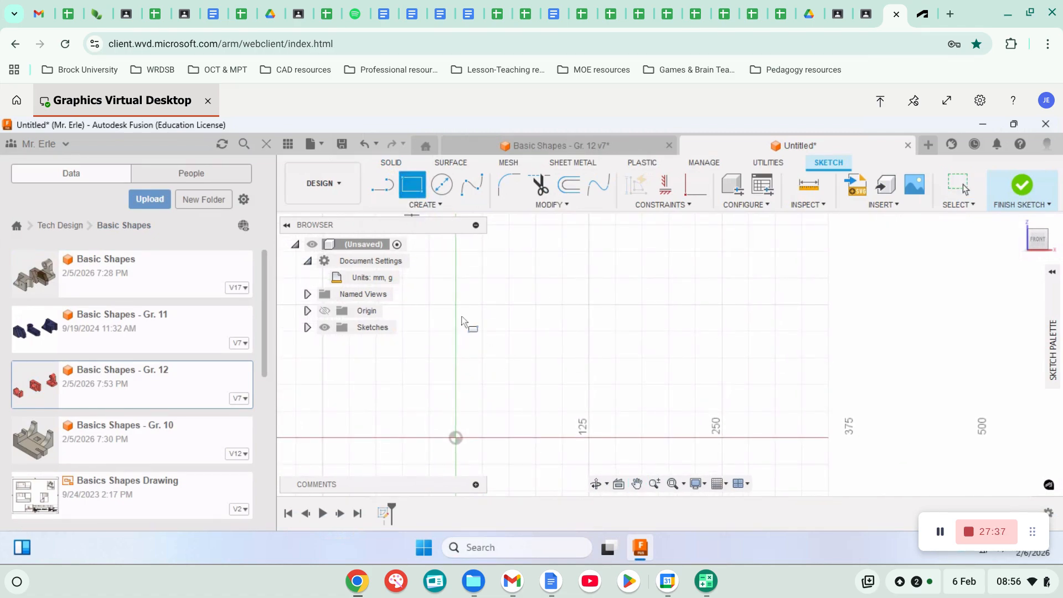
left_click(458, 441)
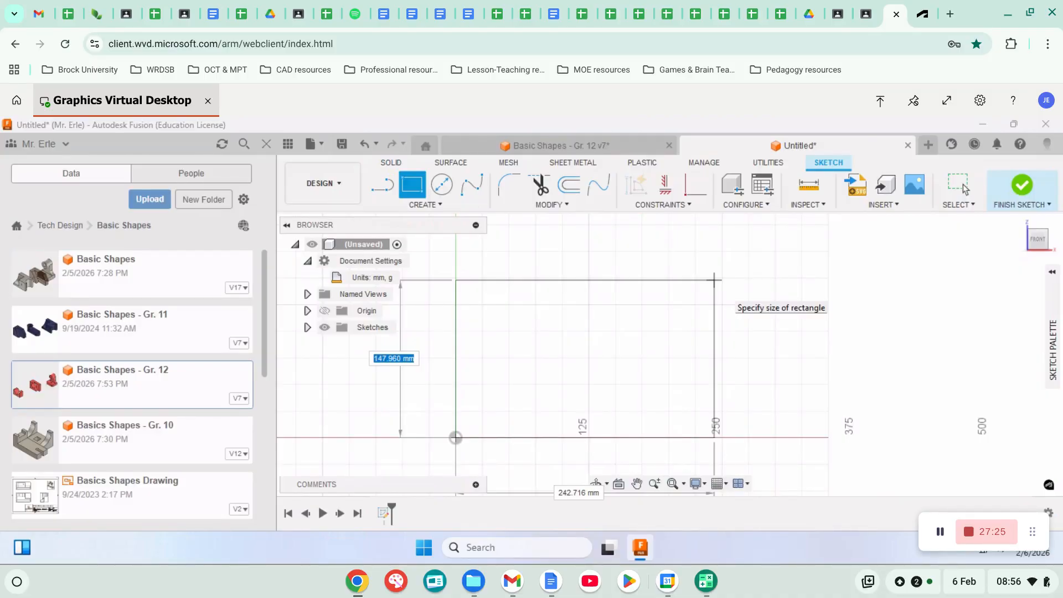
type("70")
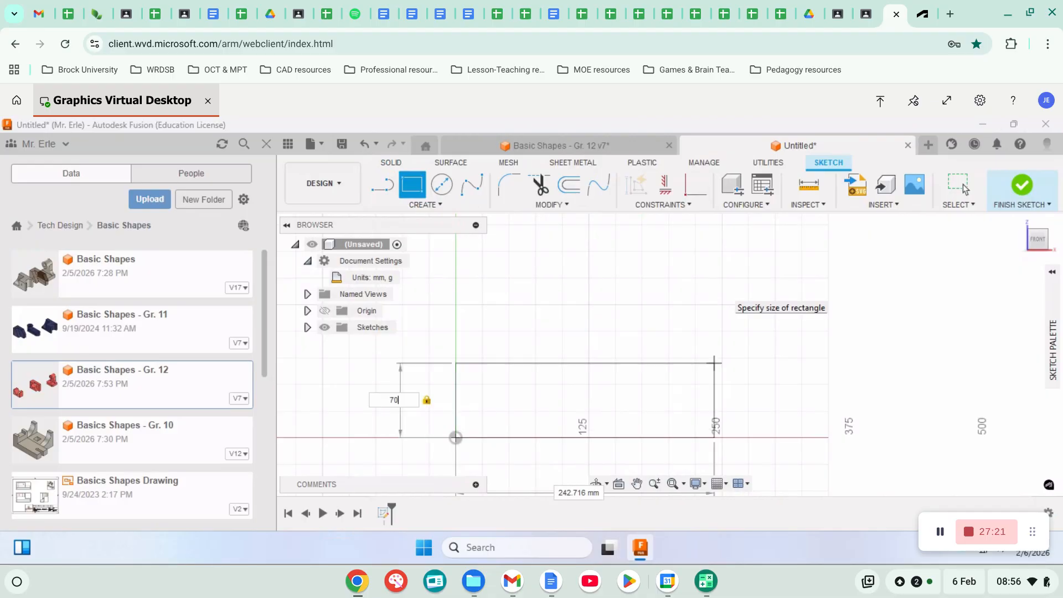
key("Tab")
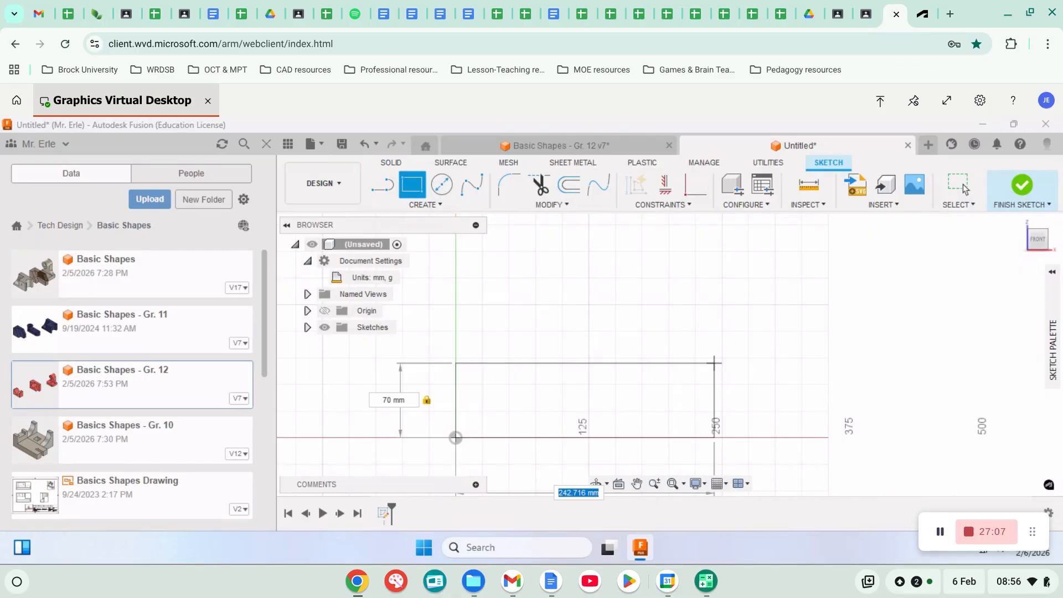
type("100")
key("Tab")
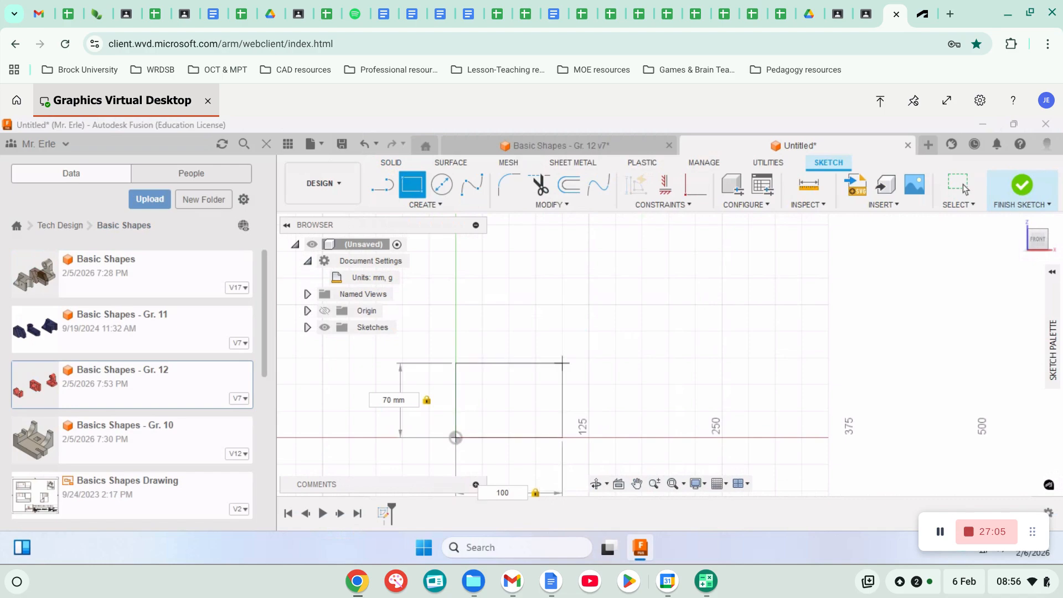
key("Return")
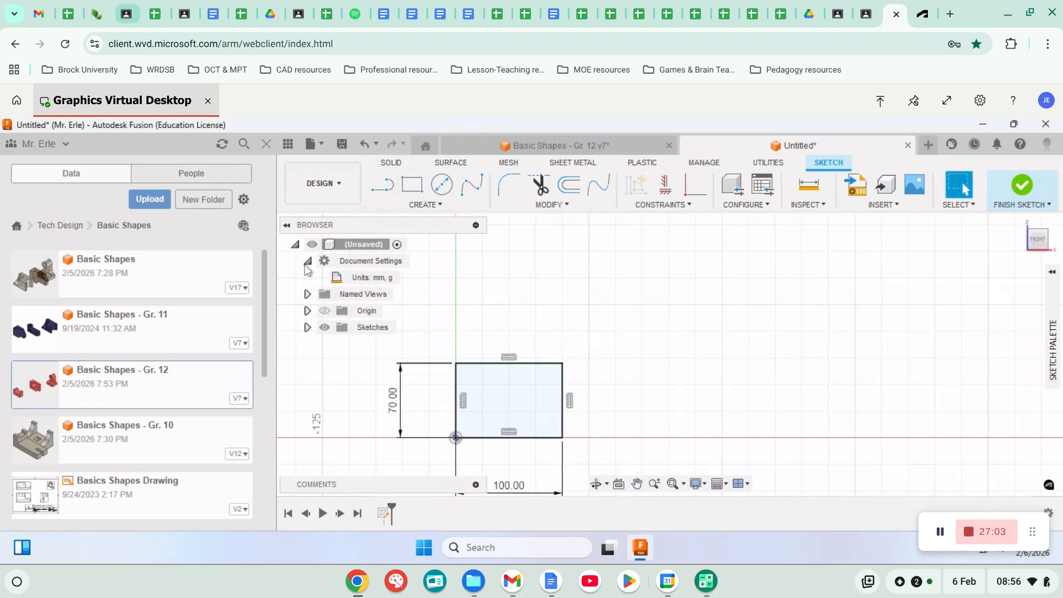
key("Escape")
middle_click_drag(506, 290, 578, 226)
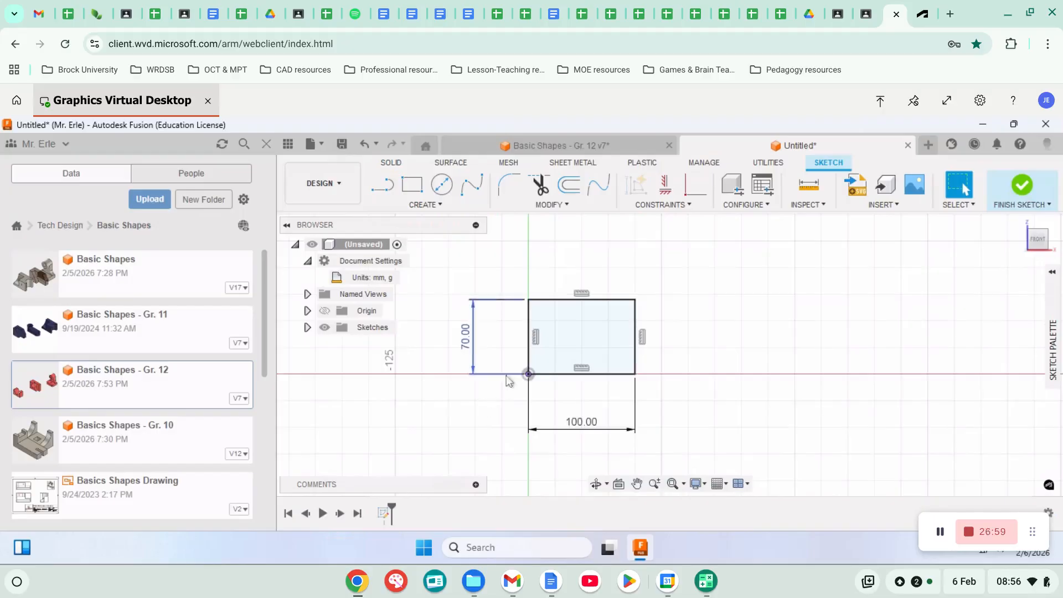
left_click(1025, 190)
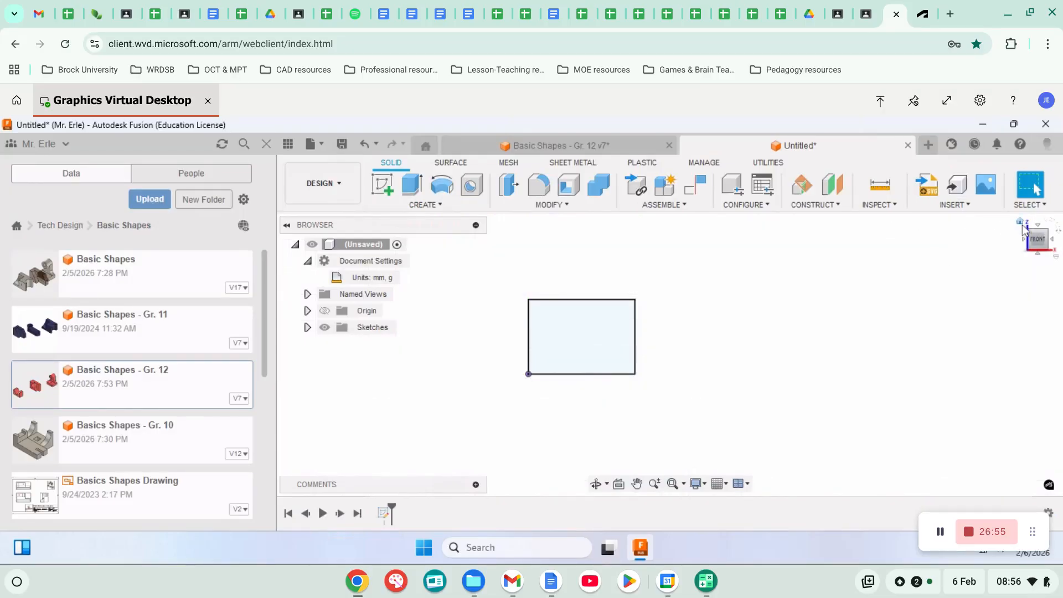
- Extrude the rectangle 40 mm as a new component
left_click(1023, 225)
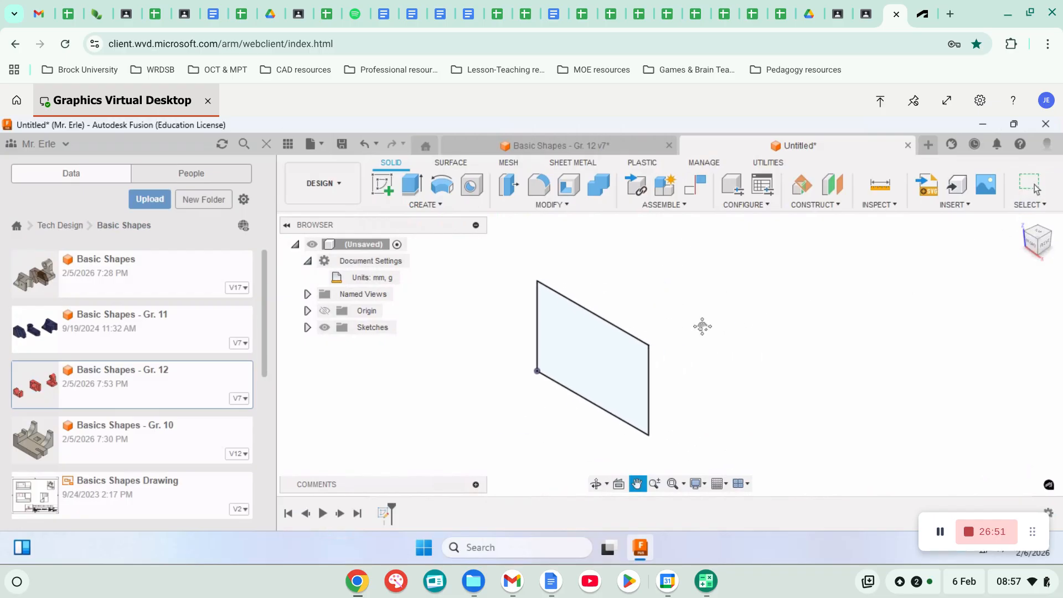
left_click(415, 185)
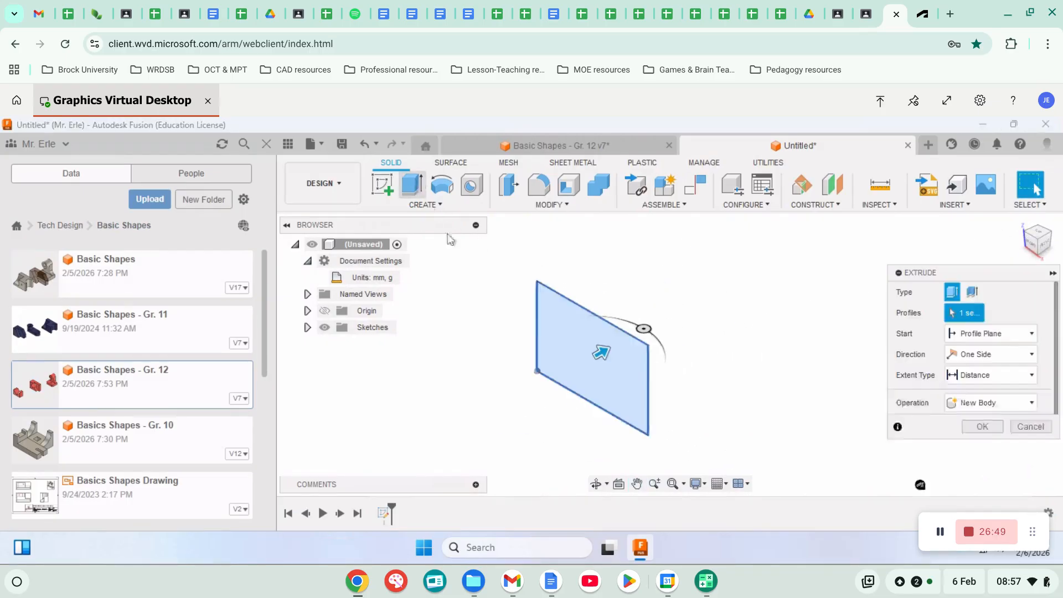
left_click_drag(602, 353, 660, 329)
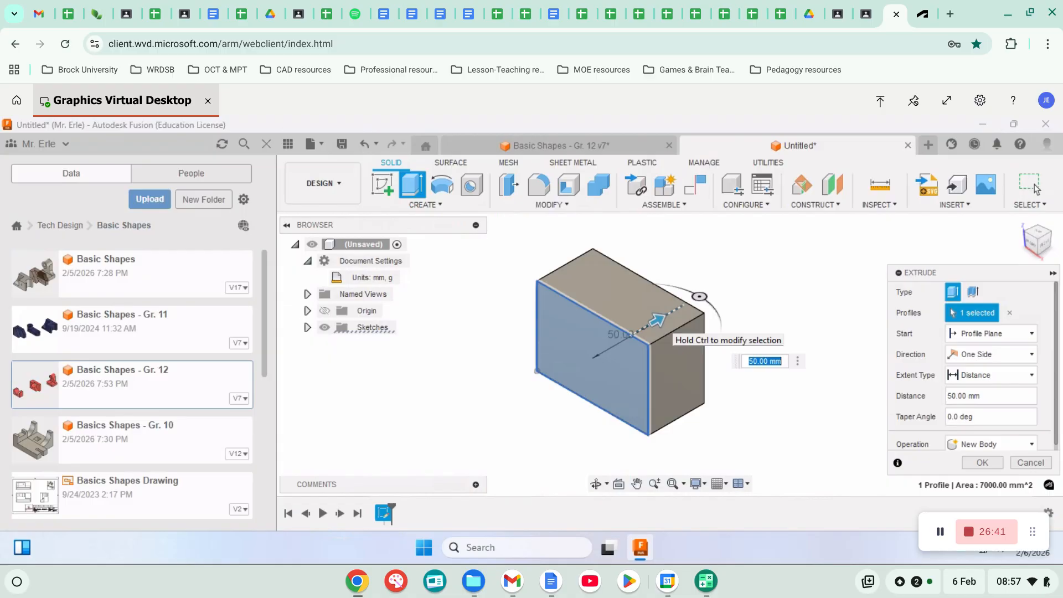
type("40")
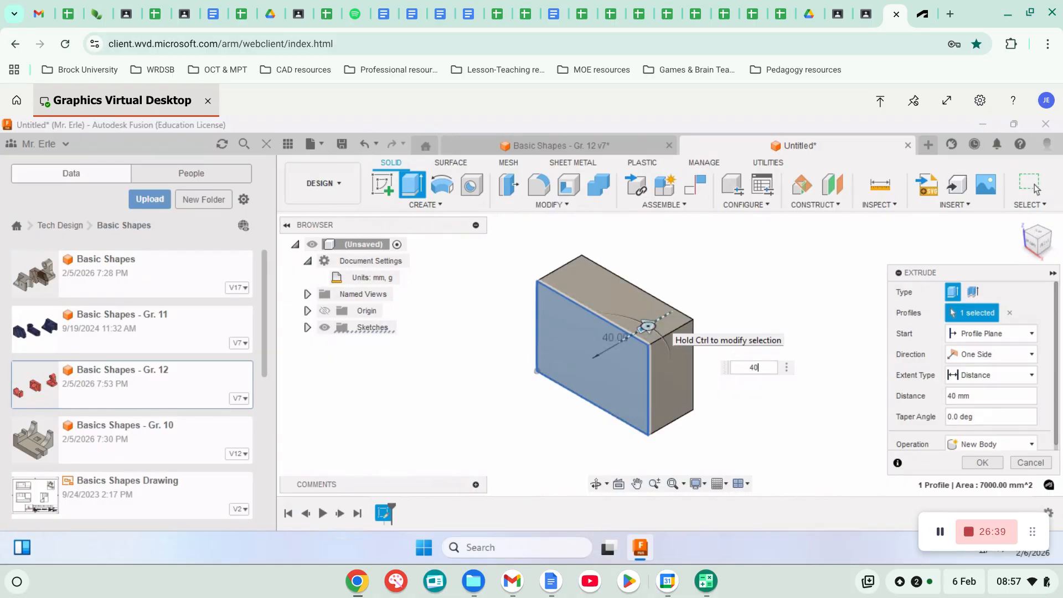
scroll(1027, 440, "down", 1)
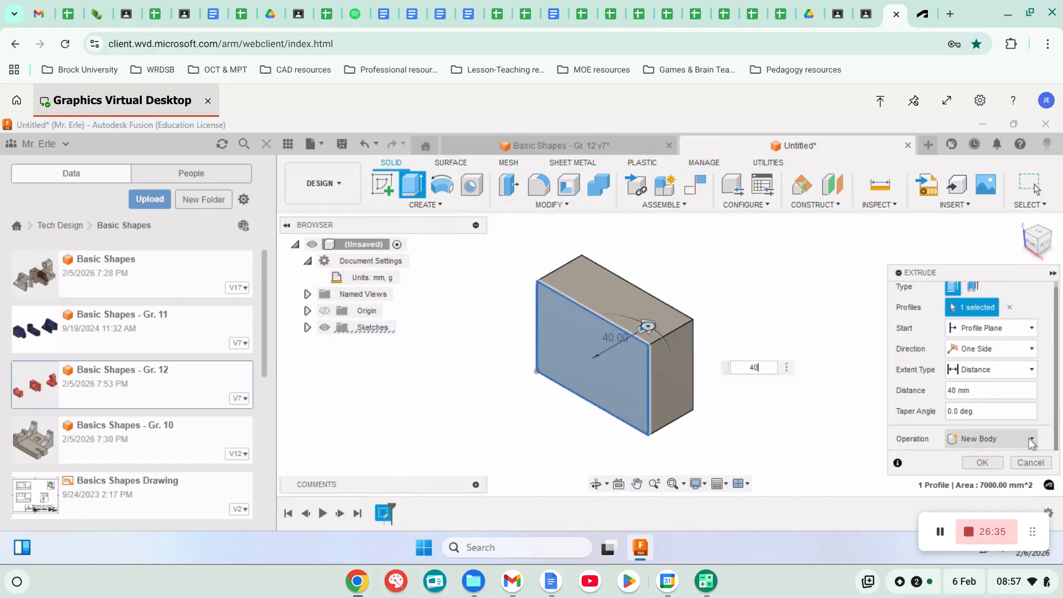
left_click(1031, 441)
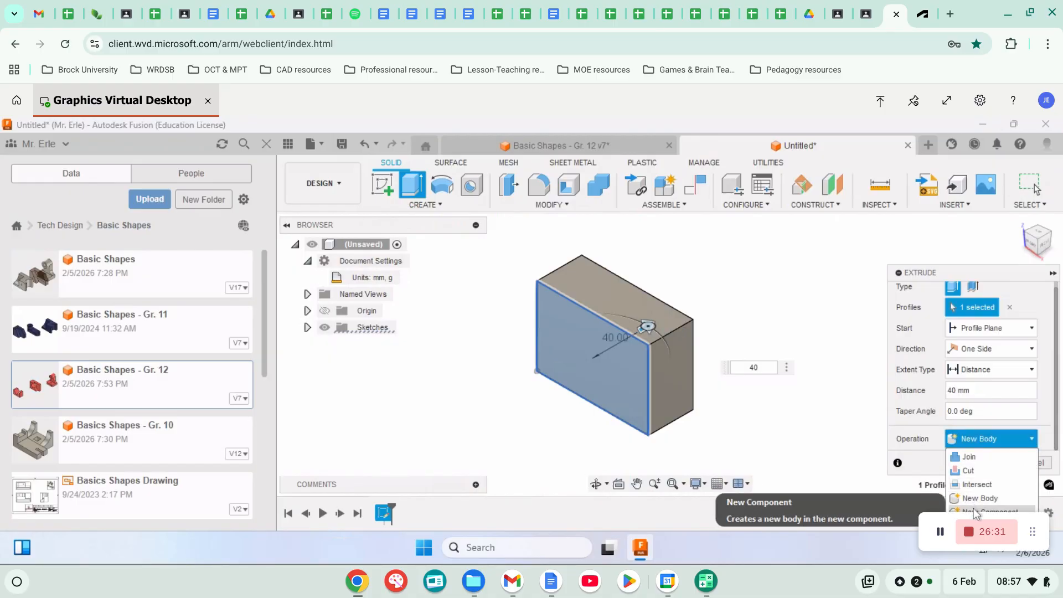
left_click(976, 512)
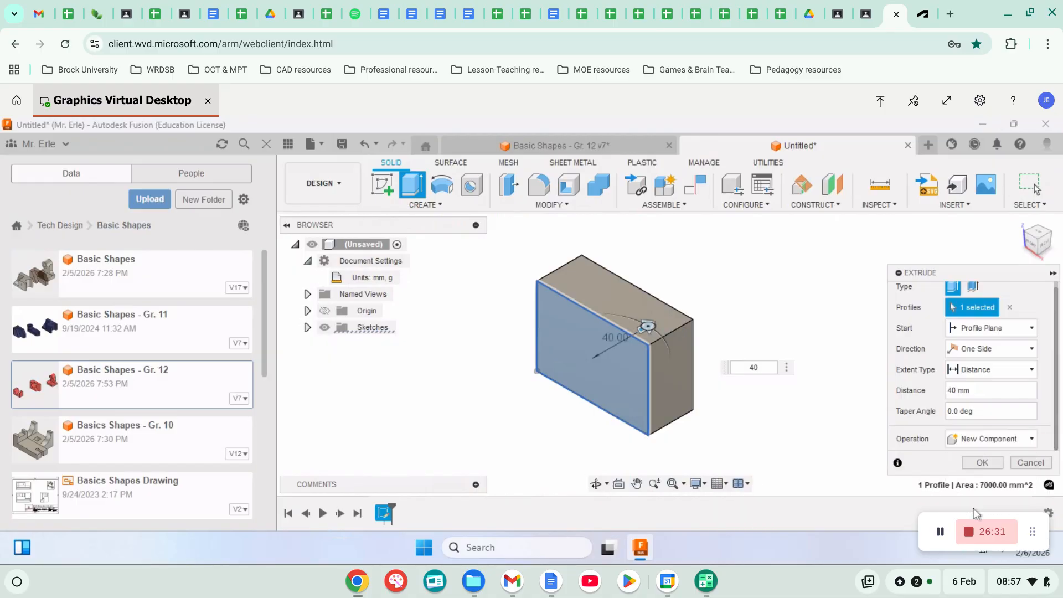
left_click(983, 463)
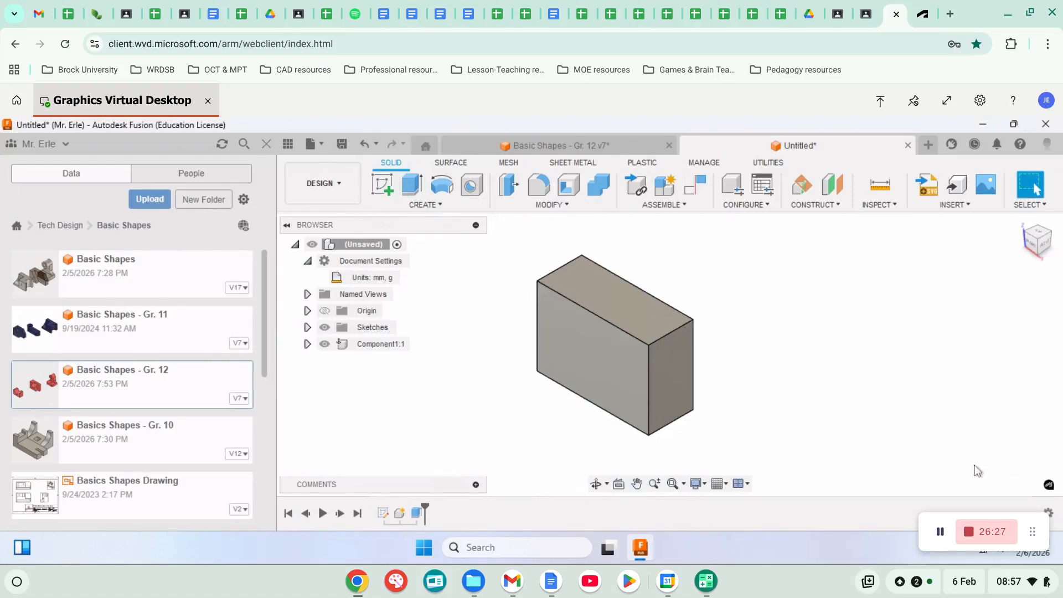
- Rename the new component as Shape 1
left_click(377, 349)
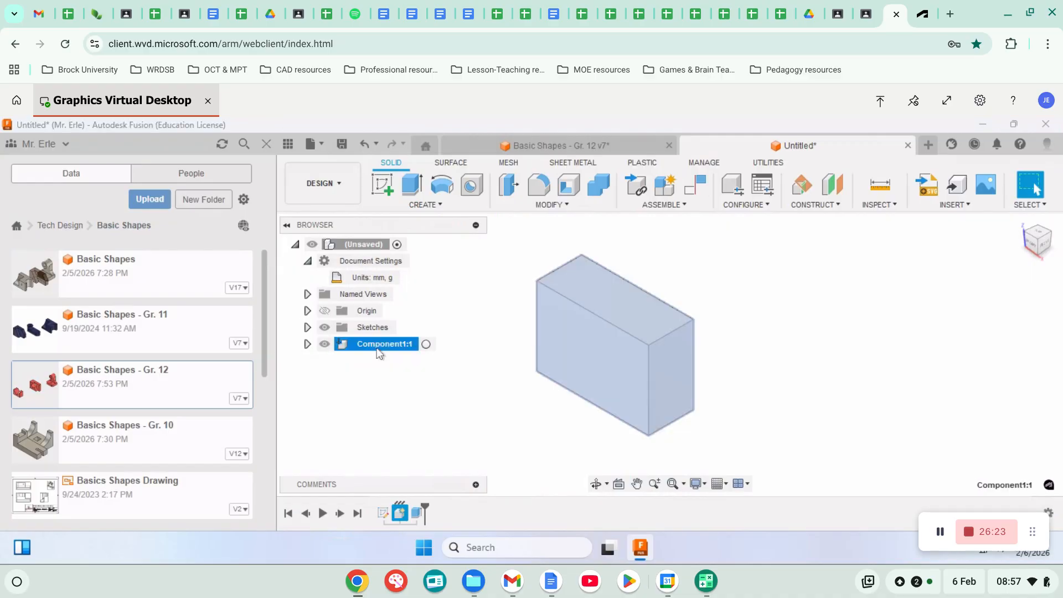
right_click(380, 353)
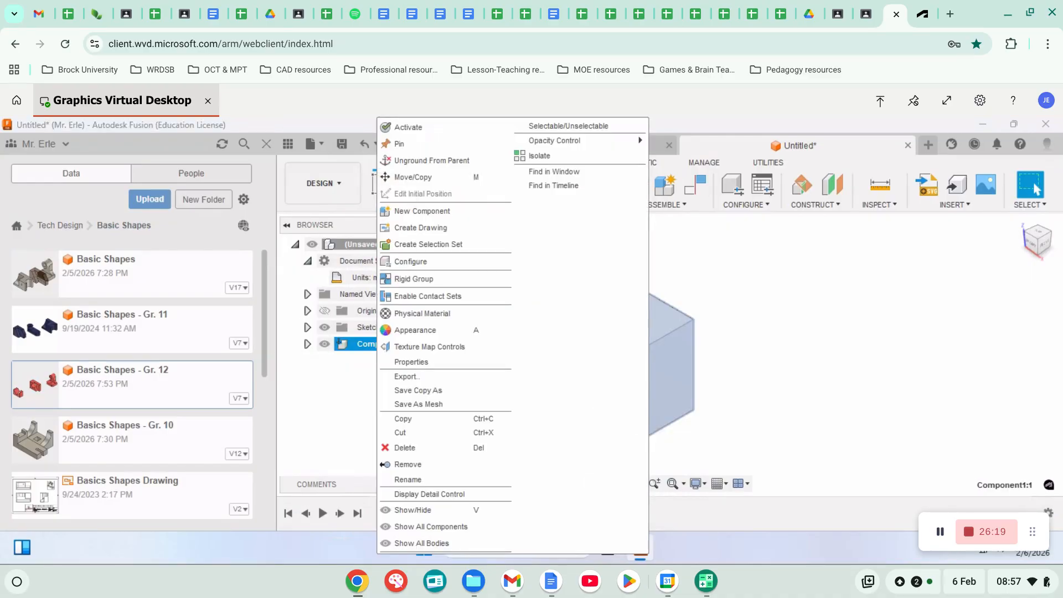
left_click(408, 479)
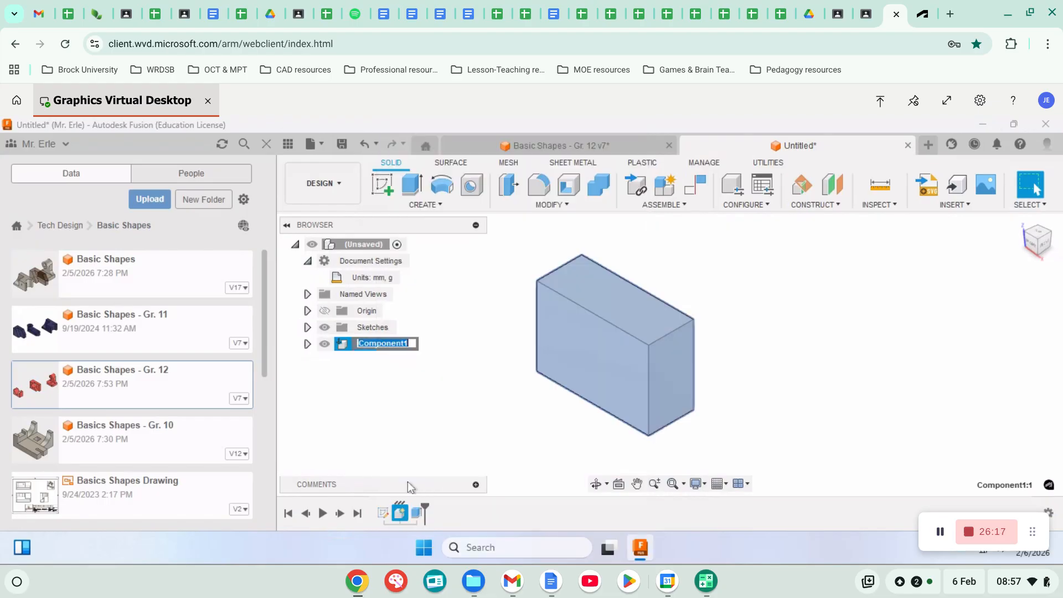
type("Shape 1")
key("Return")
left_click(472, 413)
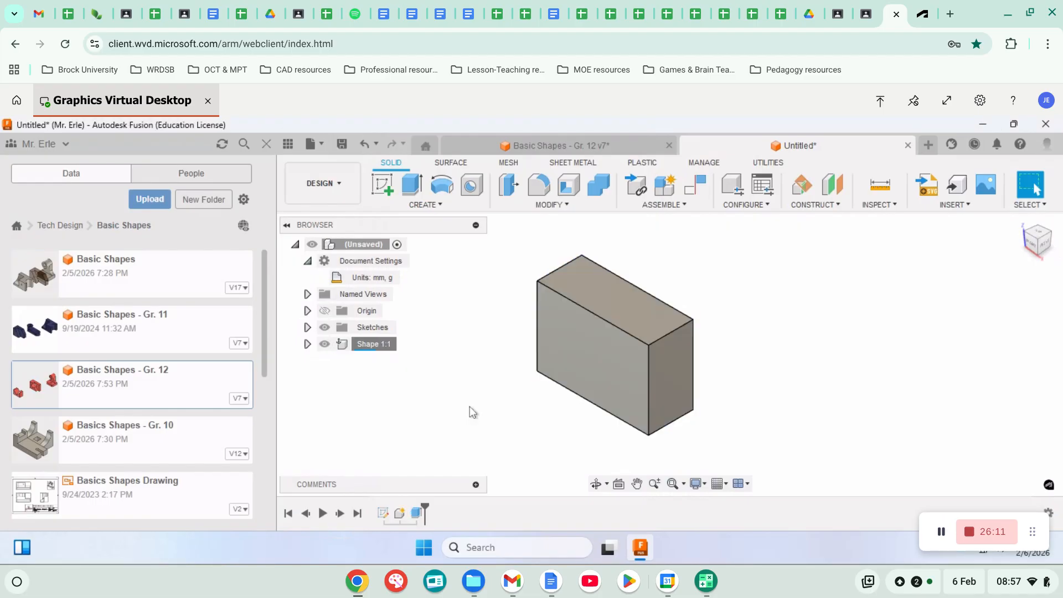
- Sketch connected lines on the block's front face: about 67 mm along the top from the right corner, slanting down, then about 30 mm along the bottom
left_click(382, 184)
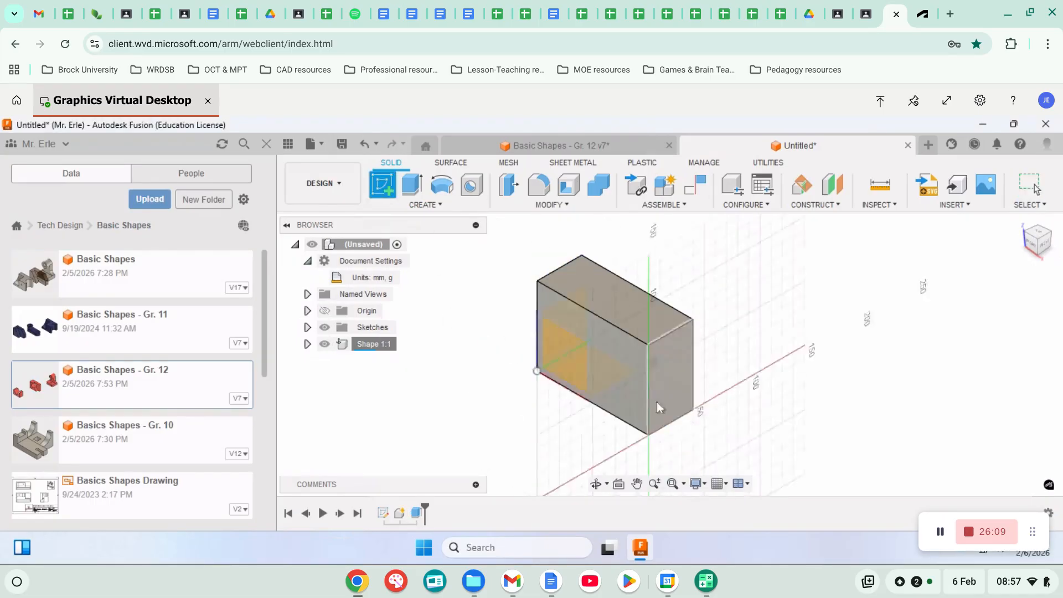
left_click(618, 366)
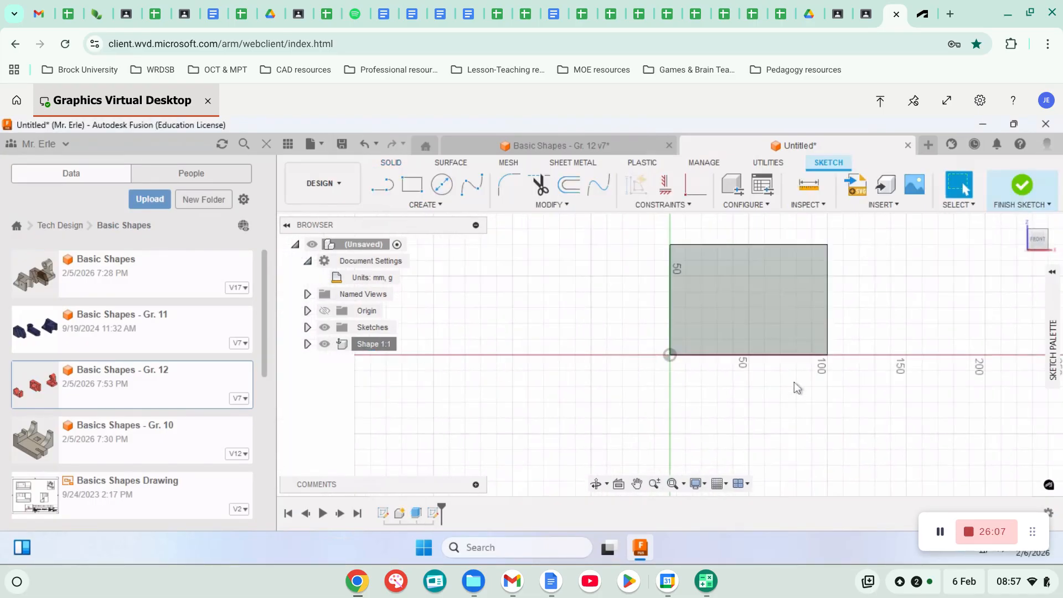
left_click(388, 185)
left_click(827, 244)
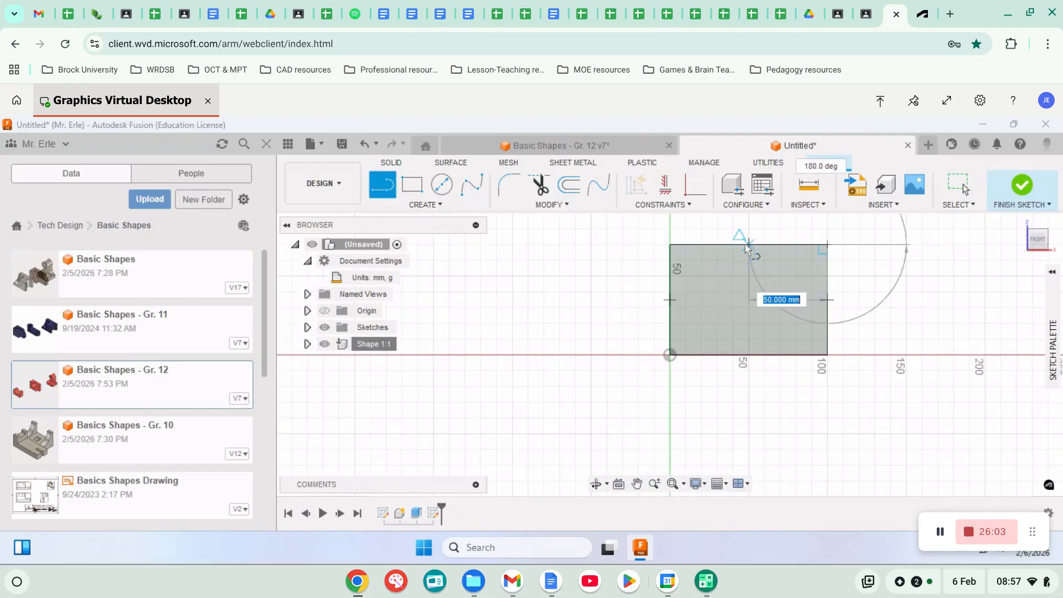
double_click(722, 244)
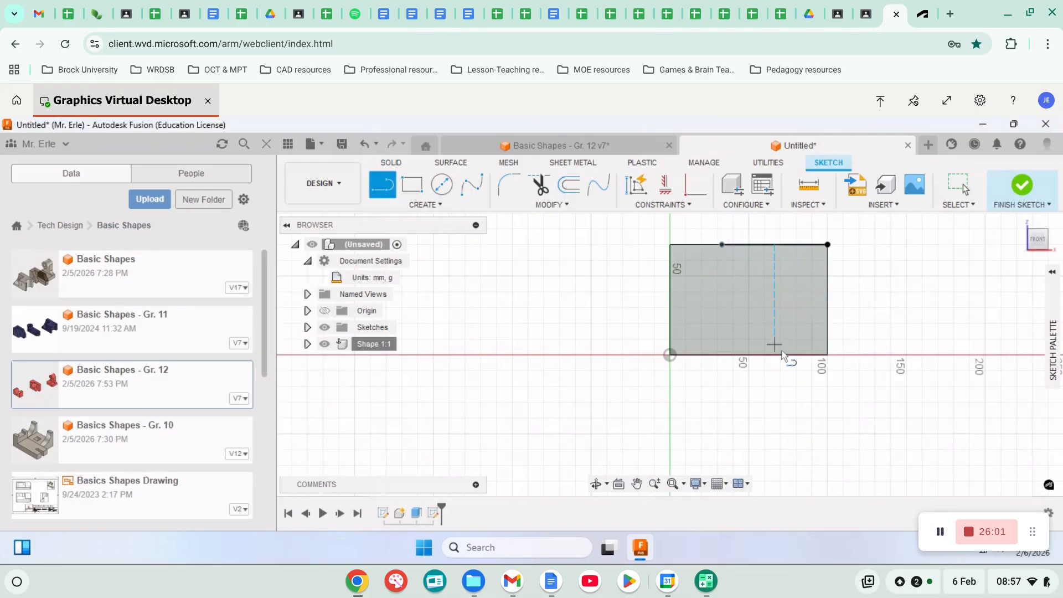
left_click(722, 245)
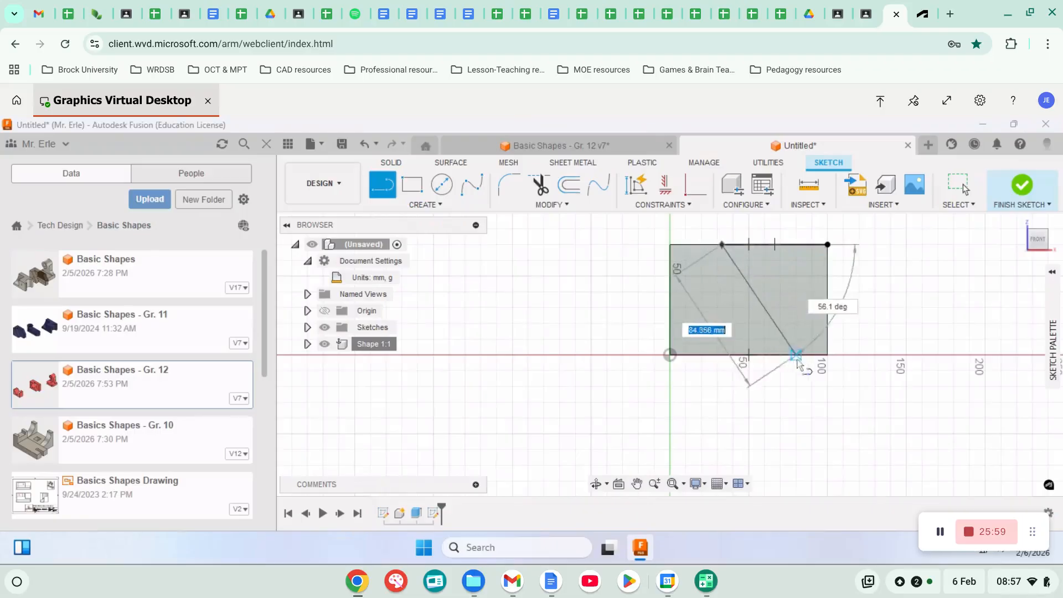
double_click(781, 354)
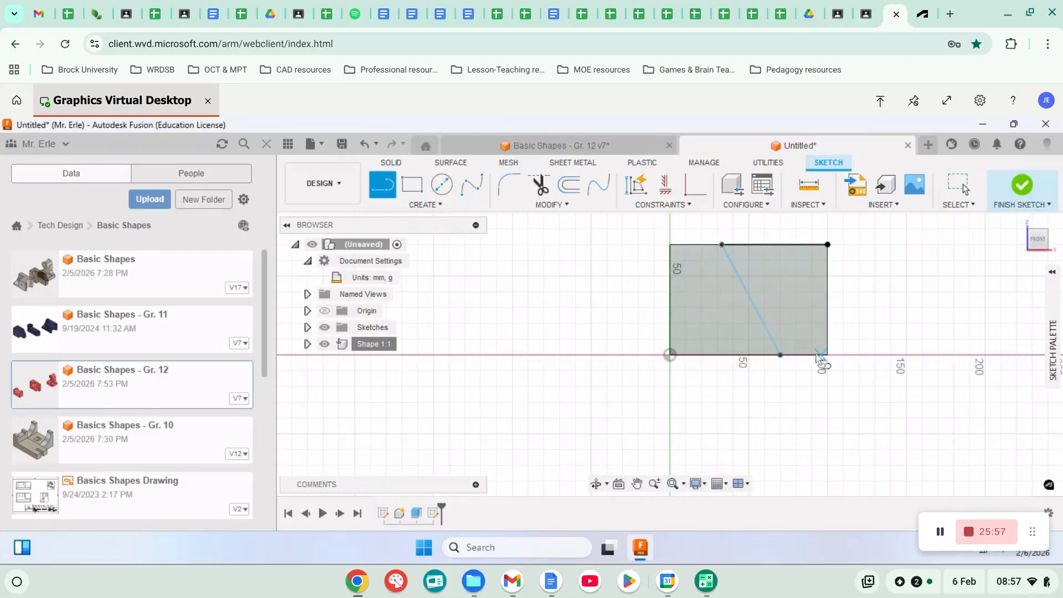
left_click(781, 355)
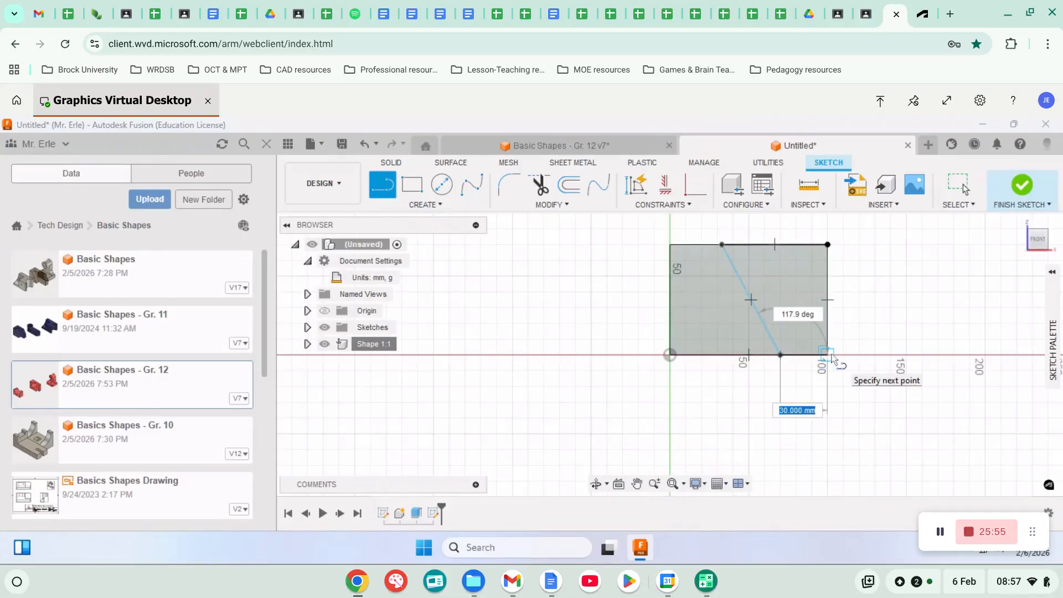
key("Escape")
left_click(828, 244)
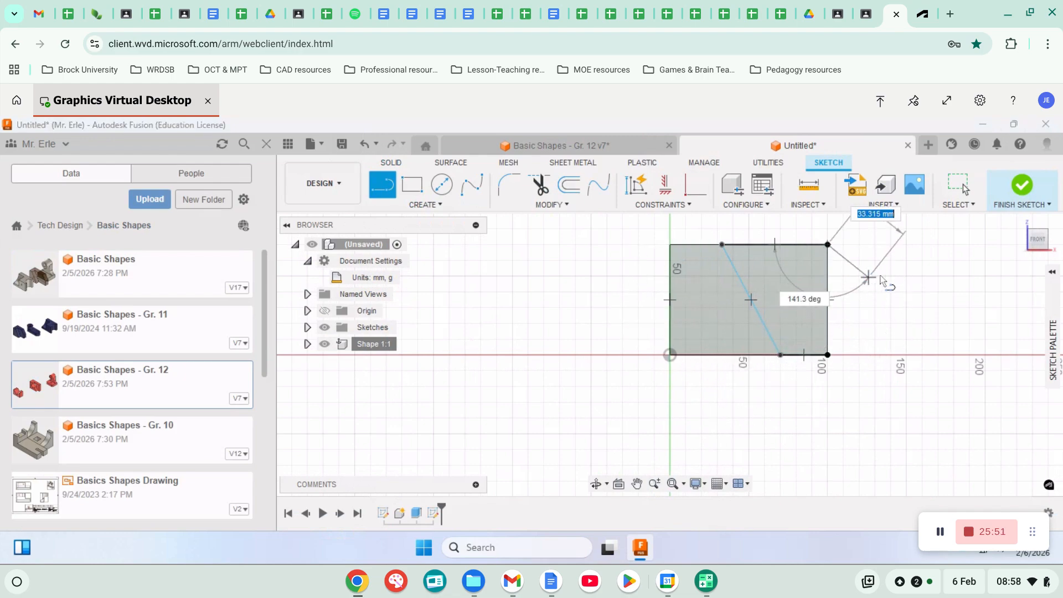
middle_click_drag(832, 329, 801, 352)
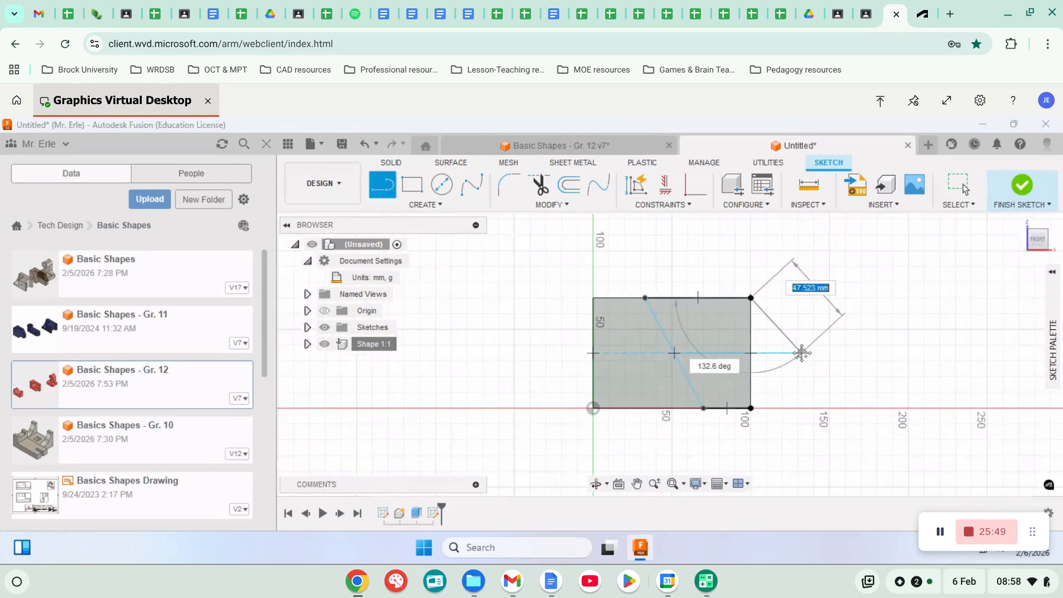
key("Escape")
key("Escape")
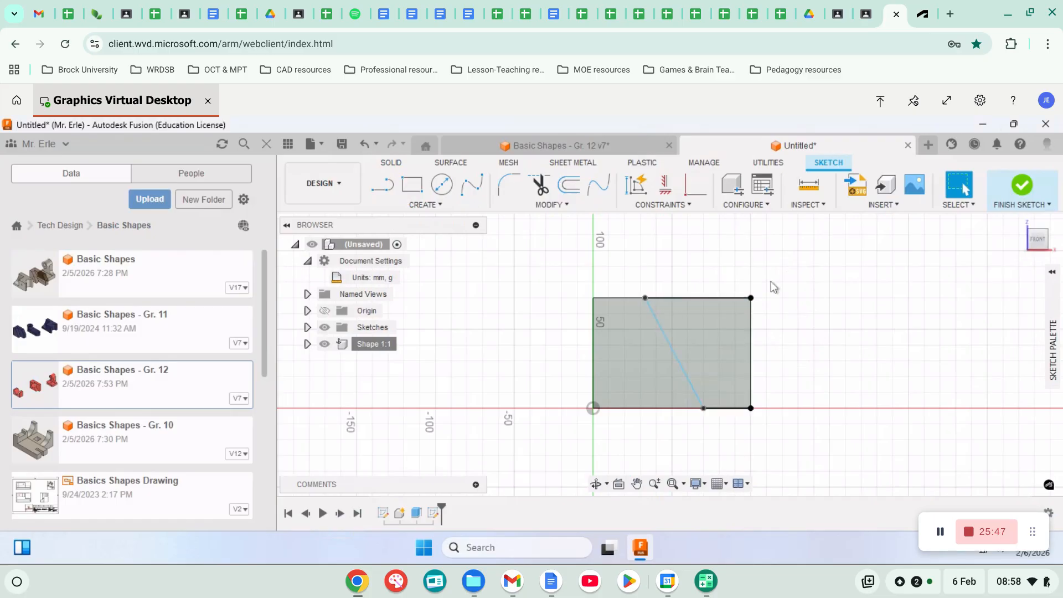
- Dimension the sketch line on the block's top edge to 70 mm
left_click(437, 209)
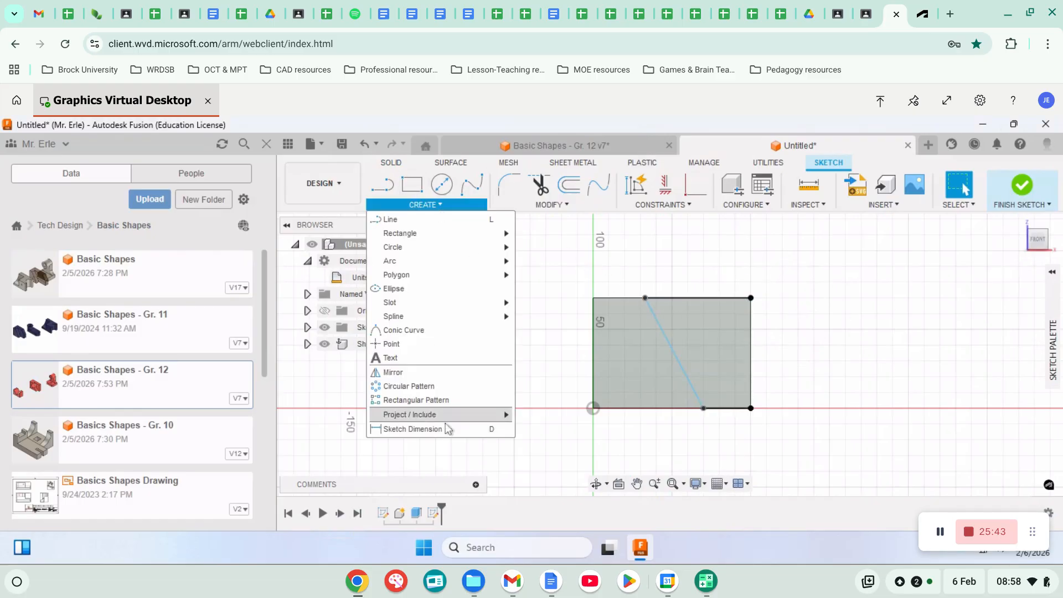
left_click(562, 277)
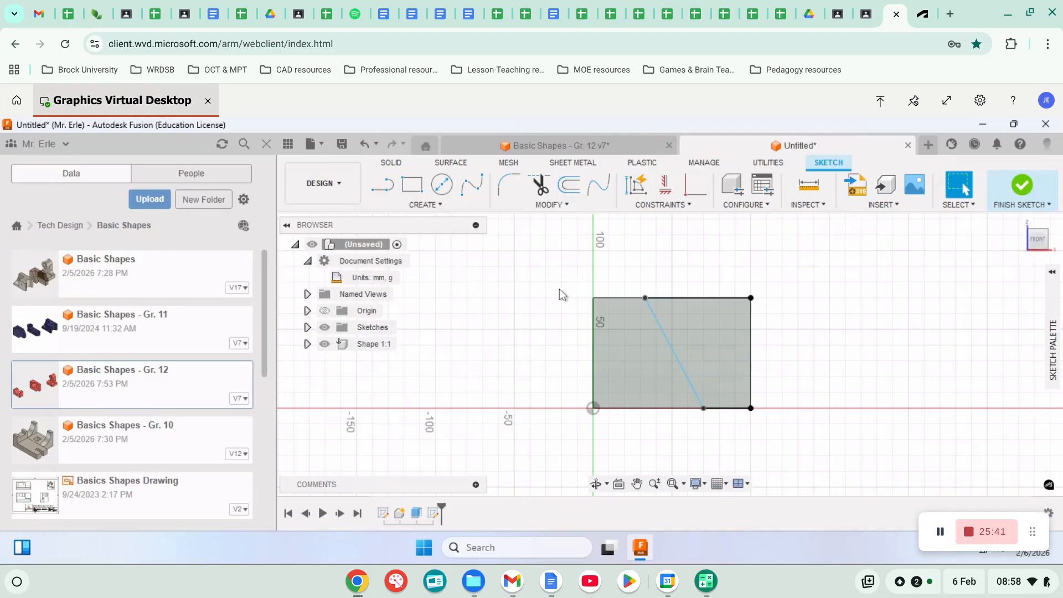
left_click(674, 298)
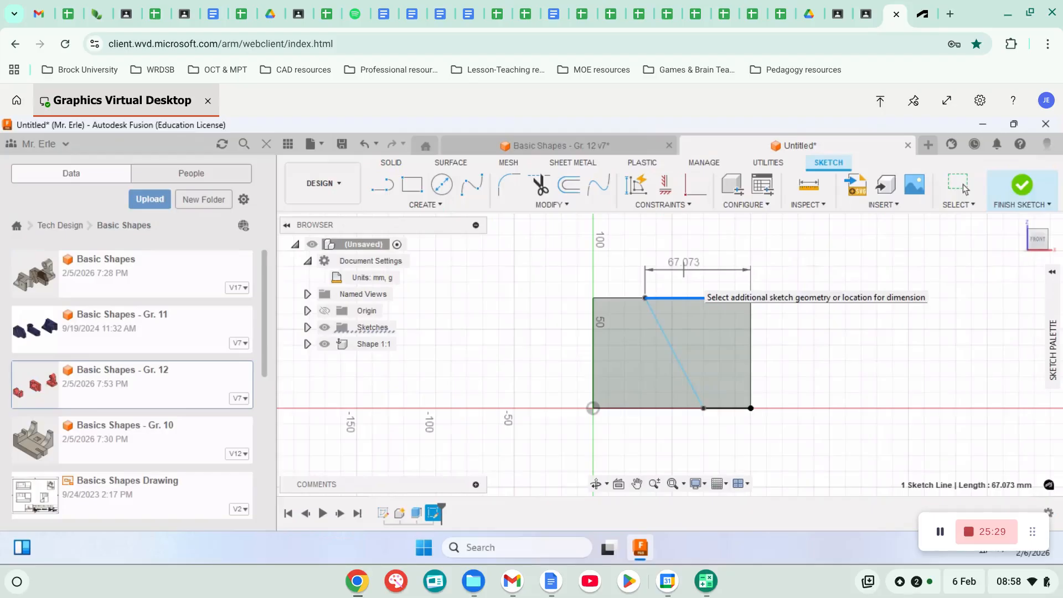
left_click(681, 265)
type("70")
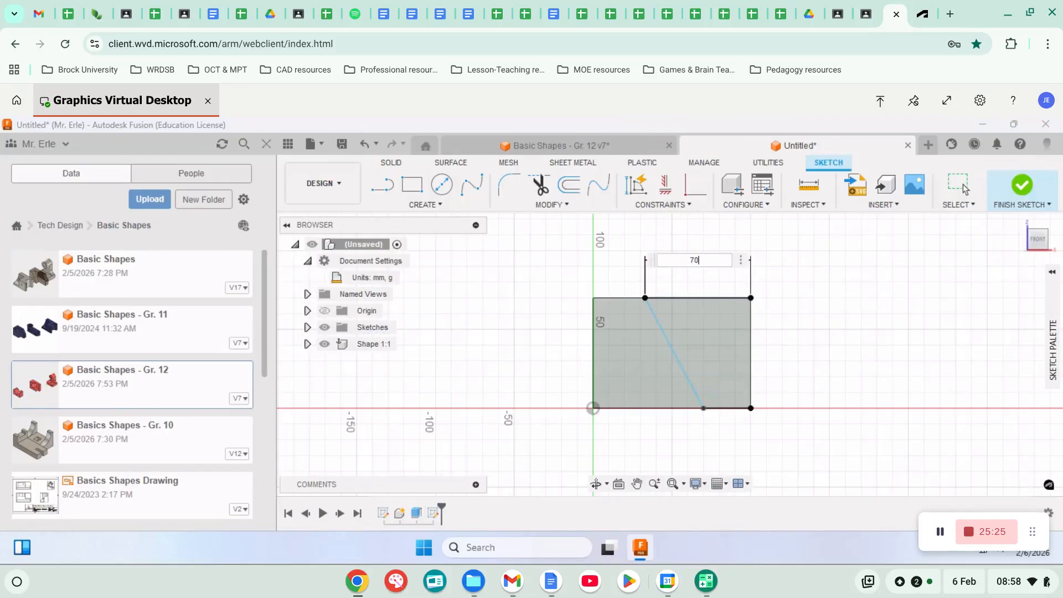
key("Return")
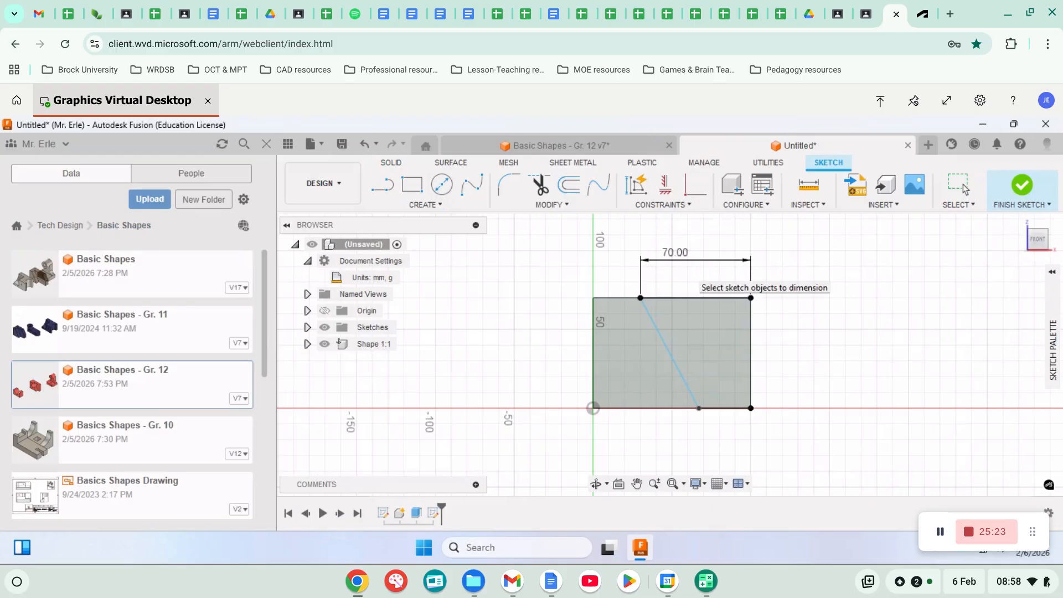
- Dimension the sketch line on the block's bottom edge to 20 mm and finish the sketch
left_click(723, 408)
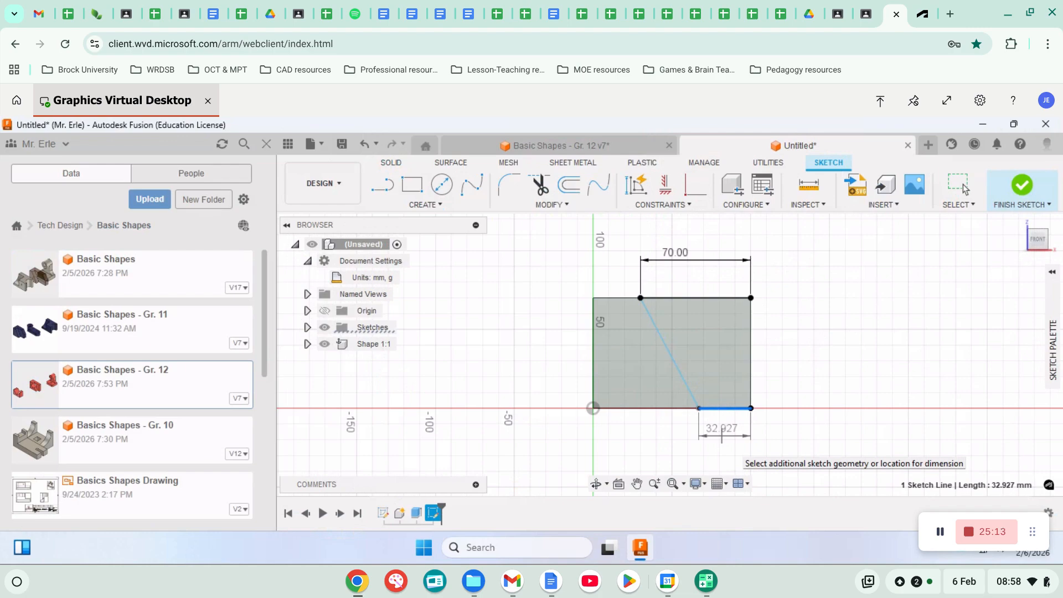
left_click(723, 435)
type("20")
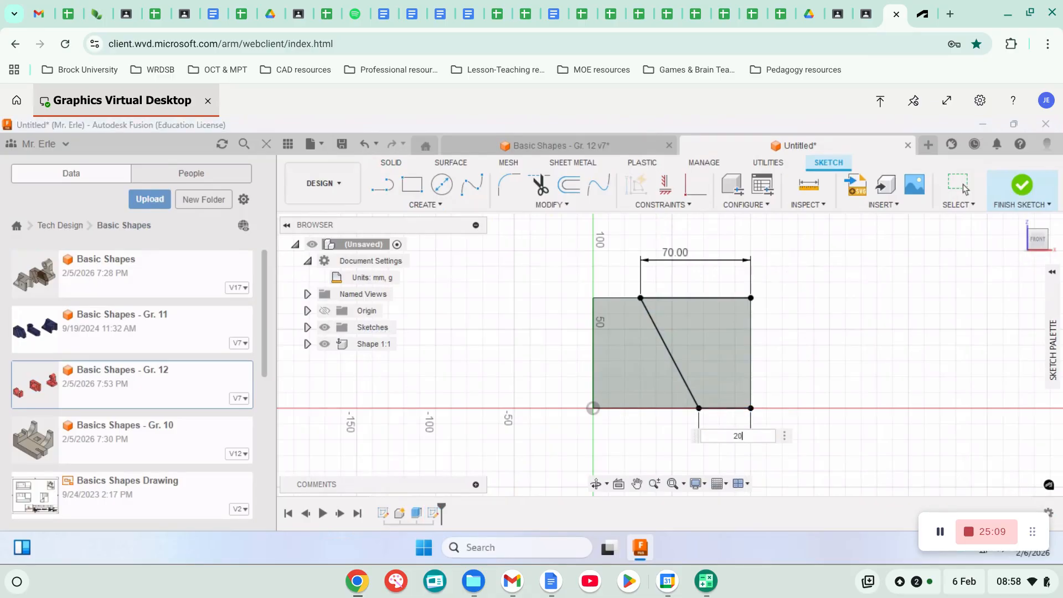
key("Return")
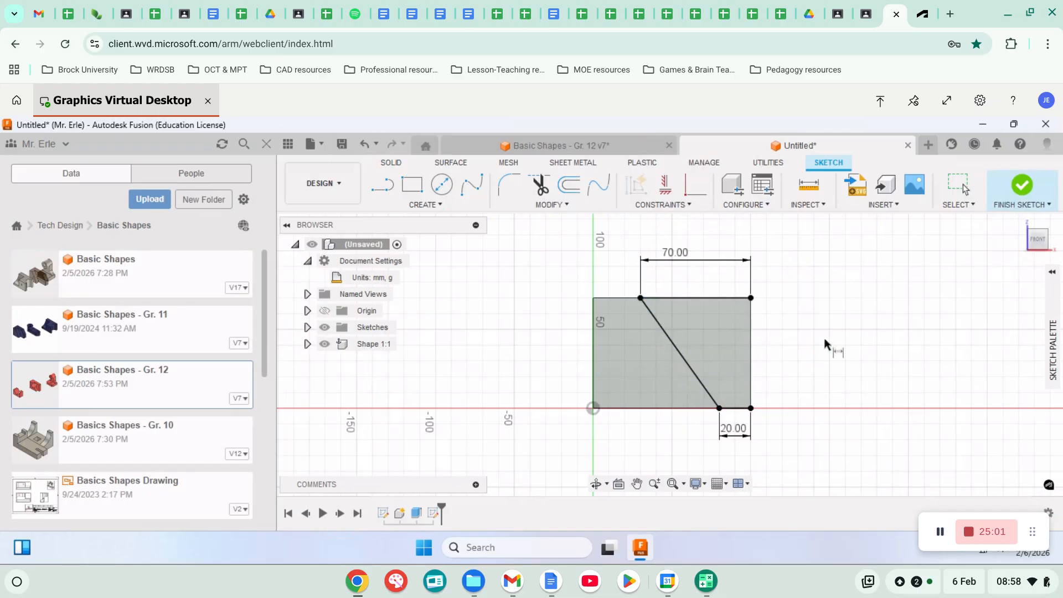
left_click(1022, 187)
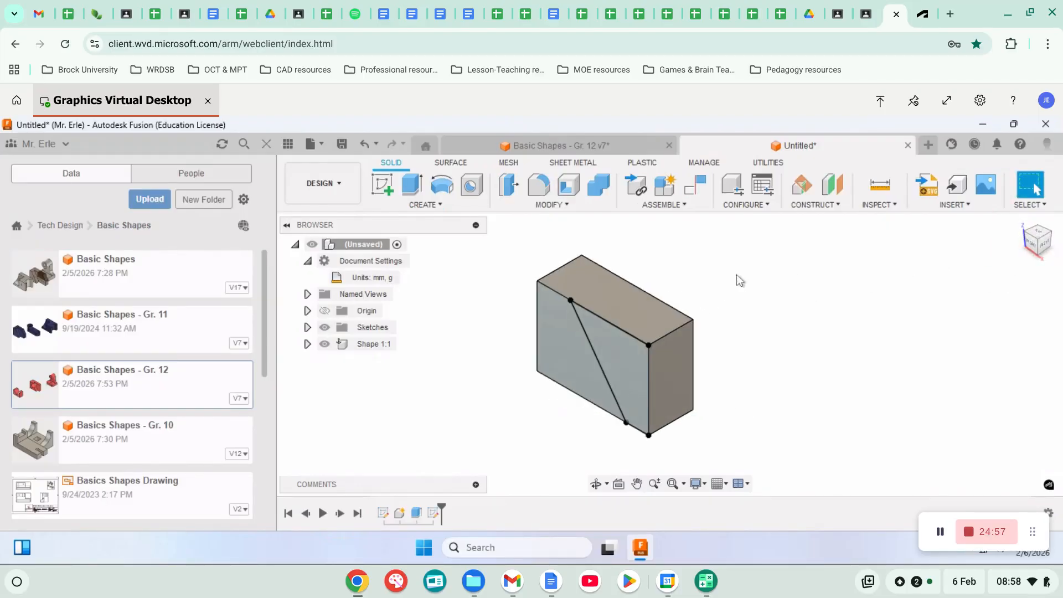
- Extrude-cut the profile right of the slanted line 20 mm deep into the block
left_click(415, 186)
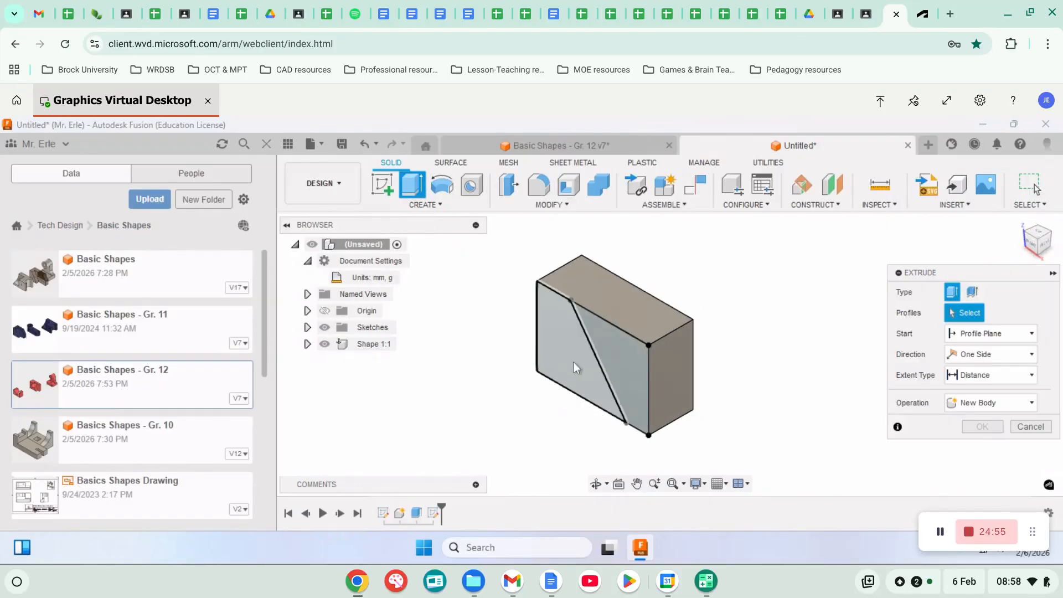
left_click(621, 361)
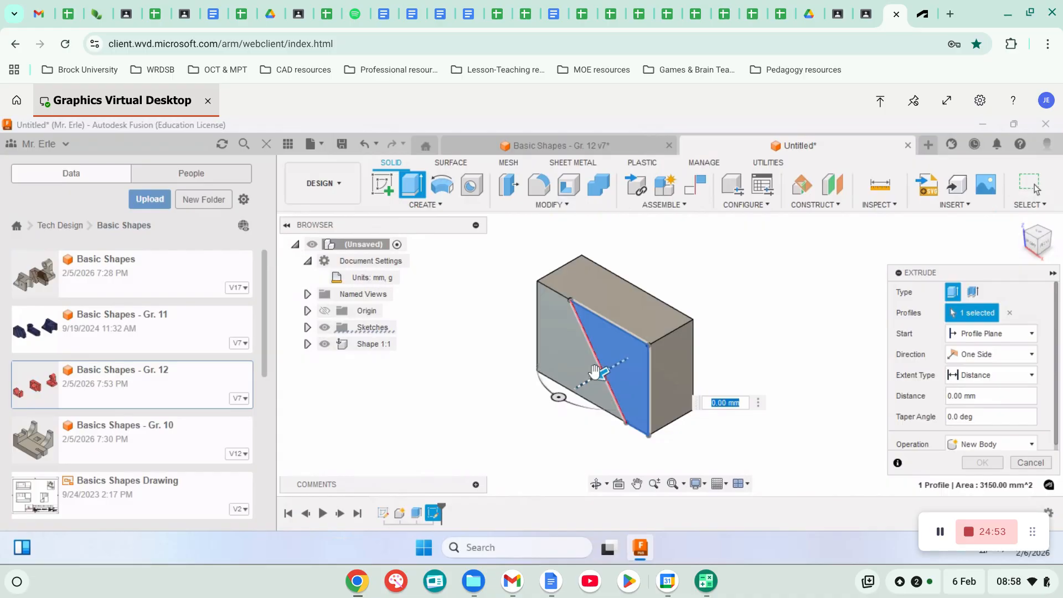
left_click_drag(600, 383, 617, 358)
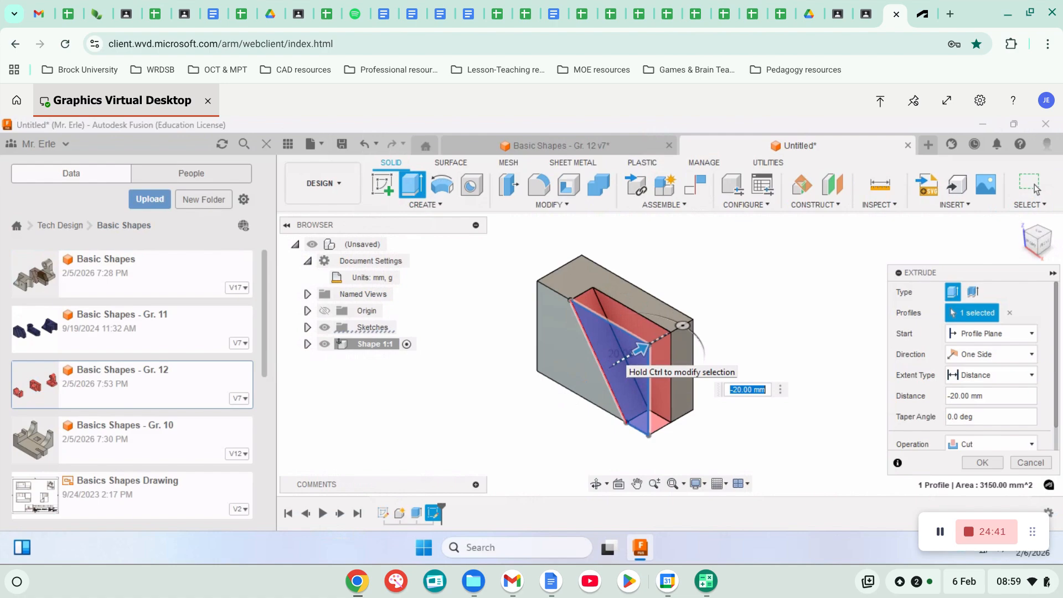
left_click(981, 462)
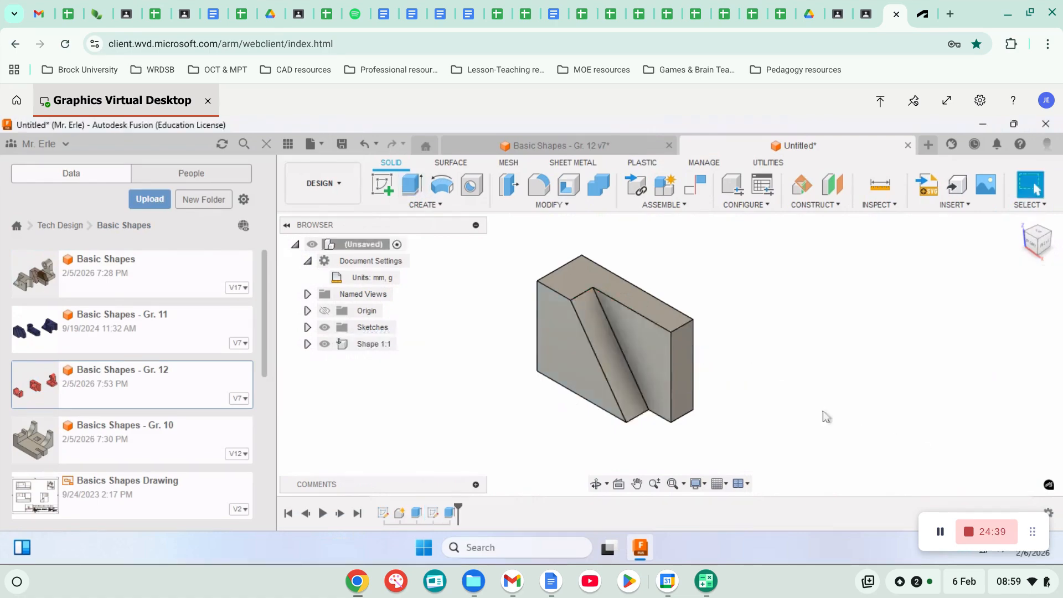
- Sketch a 40 mm diameter circle on the block's front face, overlapping the slanted edge
left_click(388, 183)
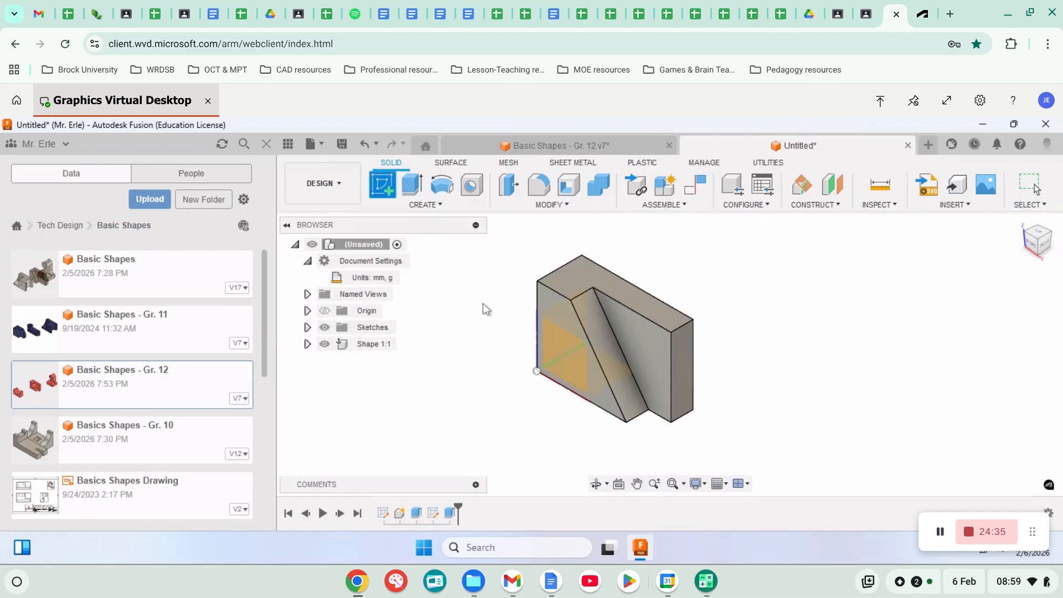
left_click(566, 318)
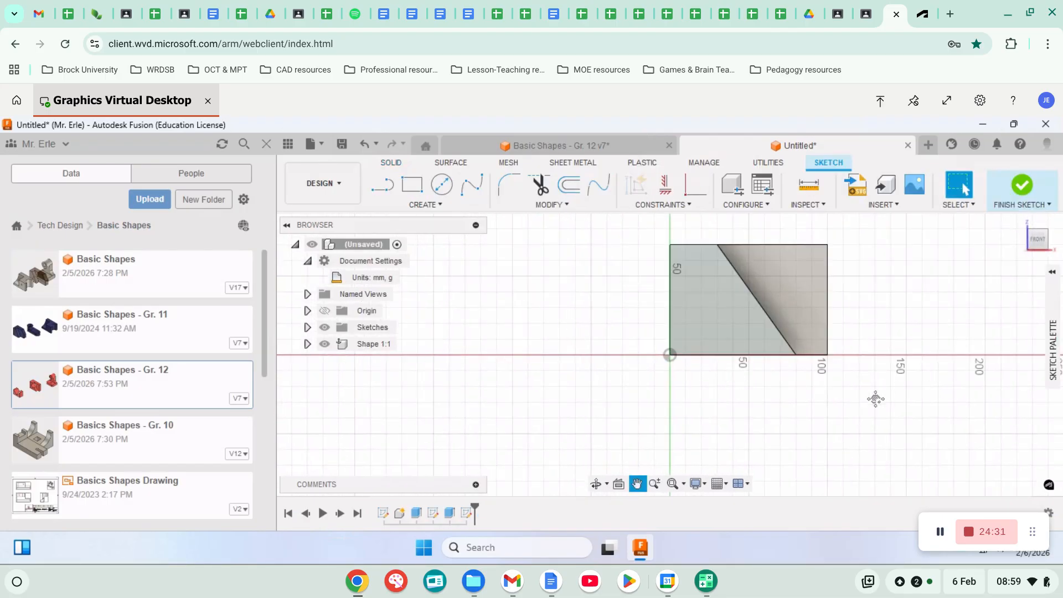
left_click(442, 184)
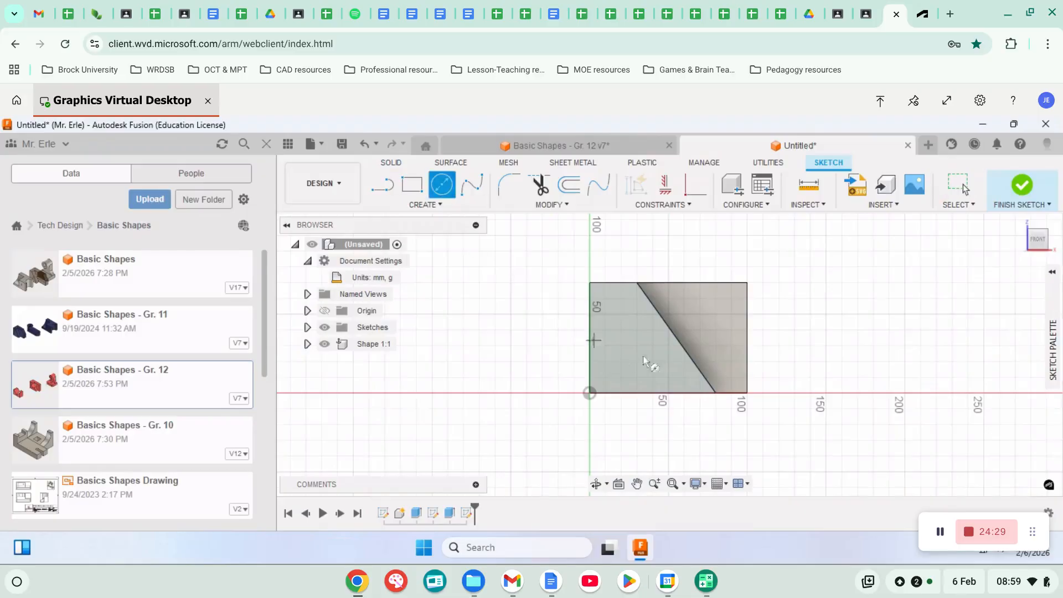
left_click(622, 315)
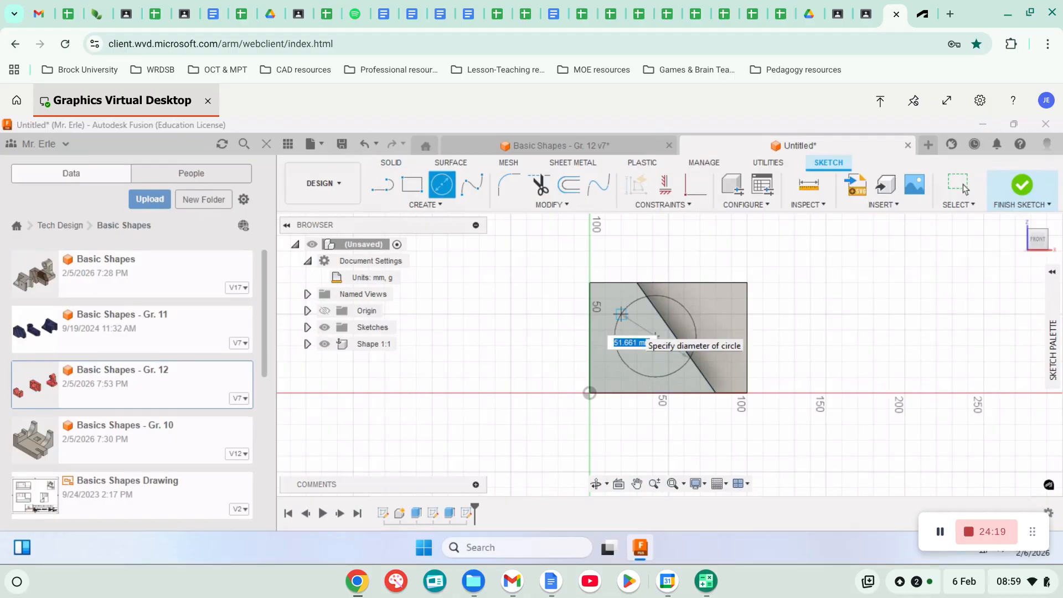
type("40")
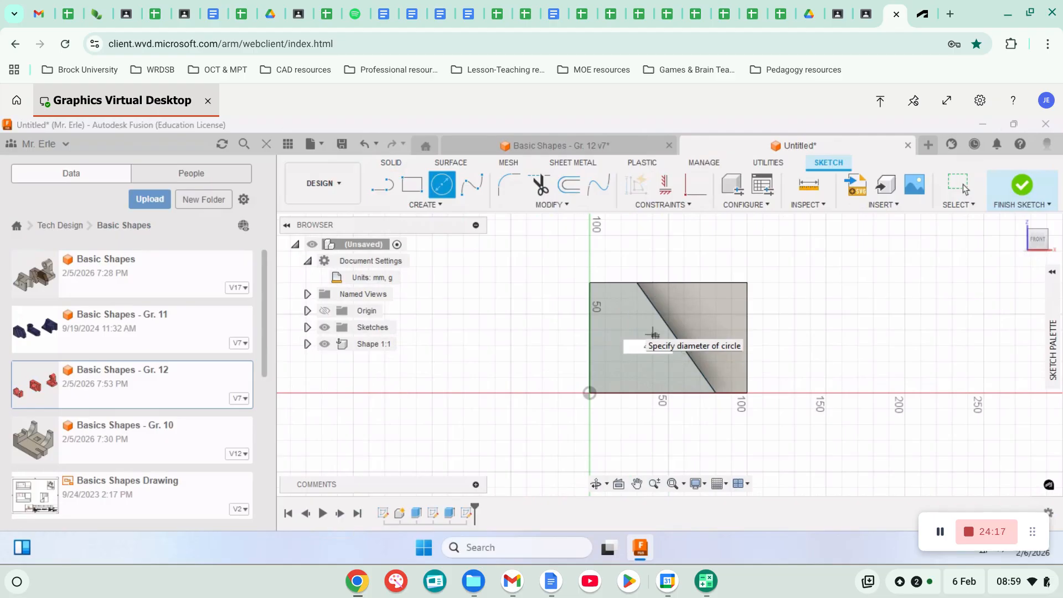
key("Return")
key("Escape")
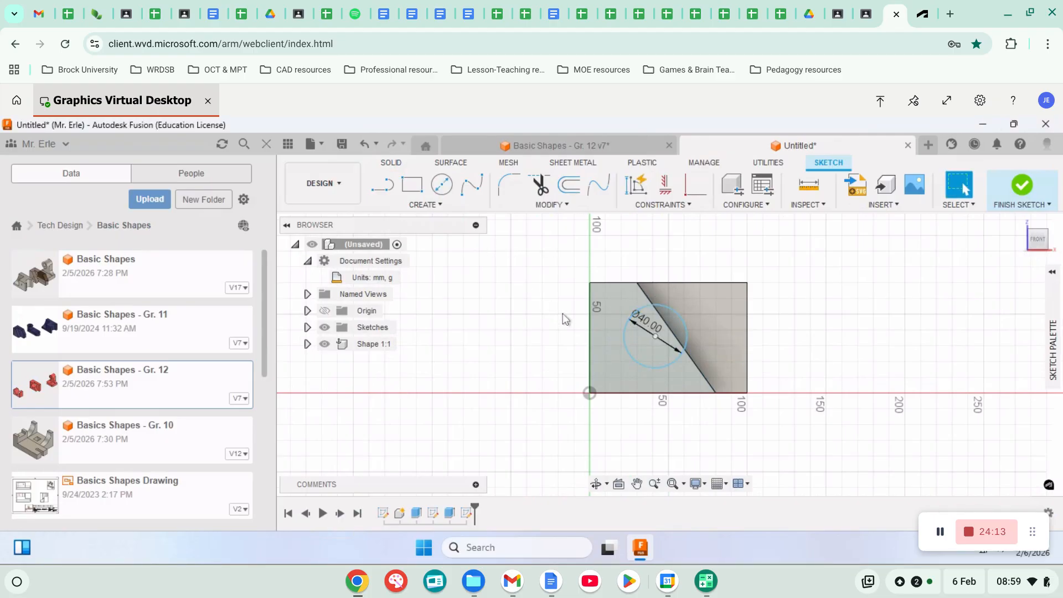
- Dimension the circle's centre 40 mm horizontally from the front face's left edge
key("d")
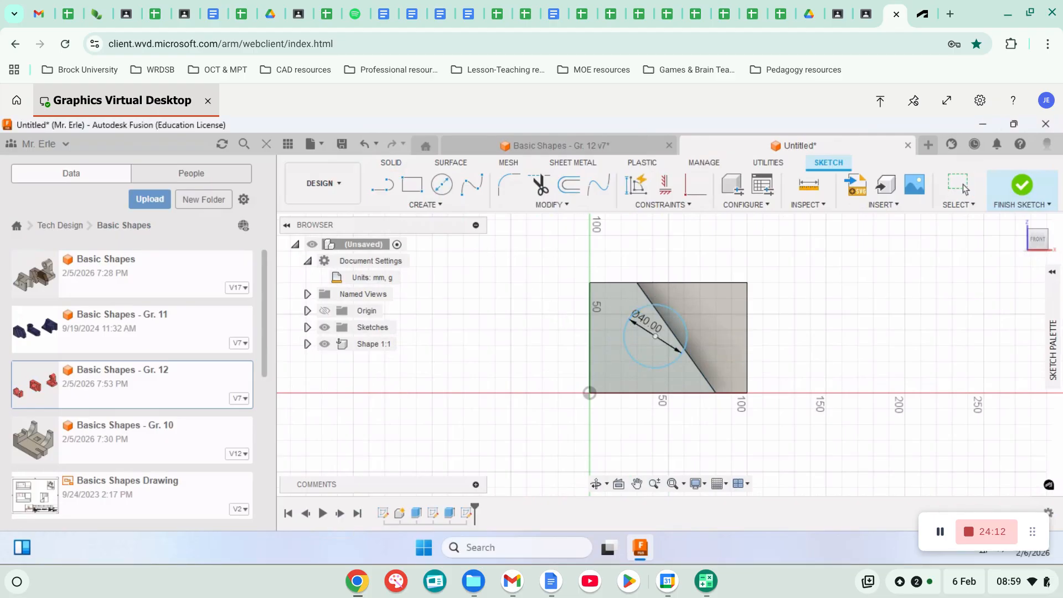
left_click(592, 337)
left_click(626, 347)
left_click(629, 251)
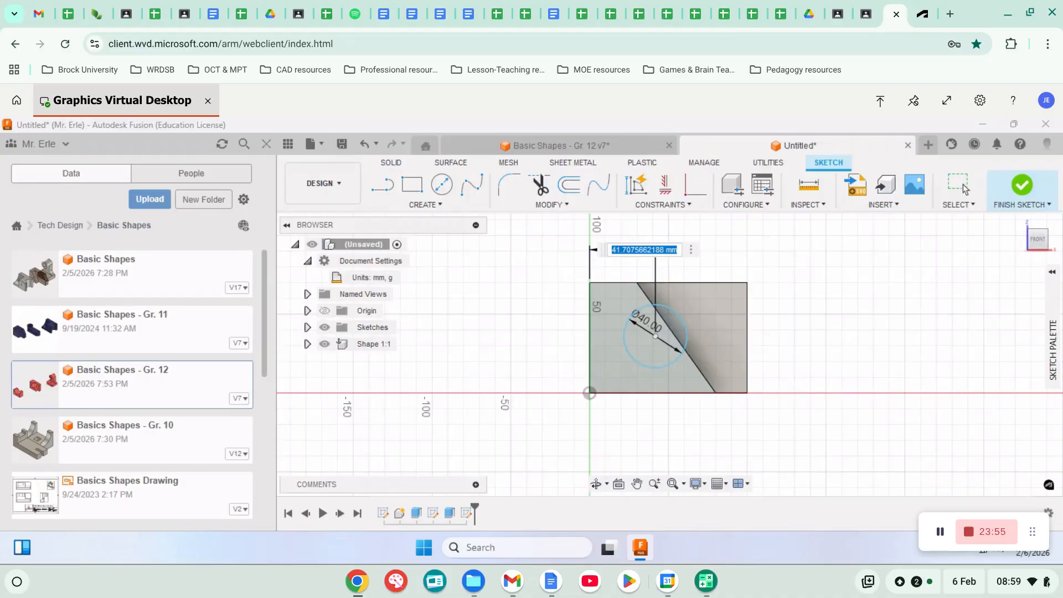
type("40")
key("Return")
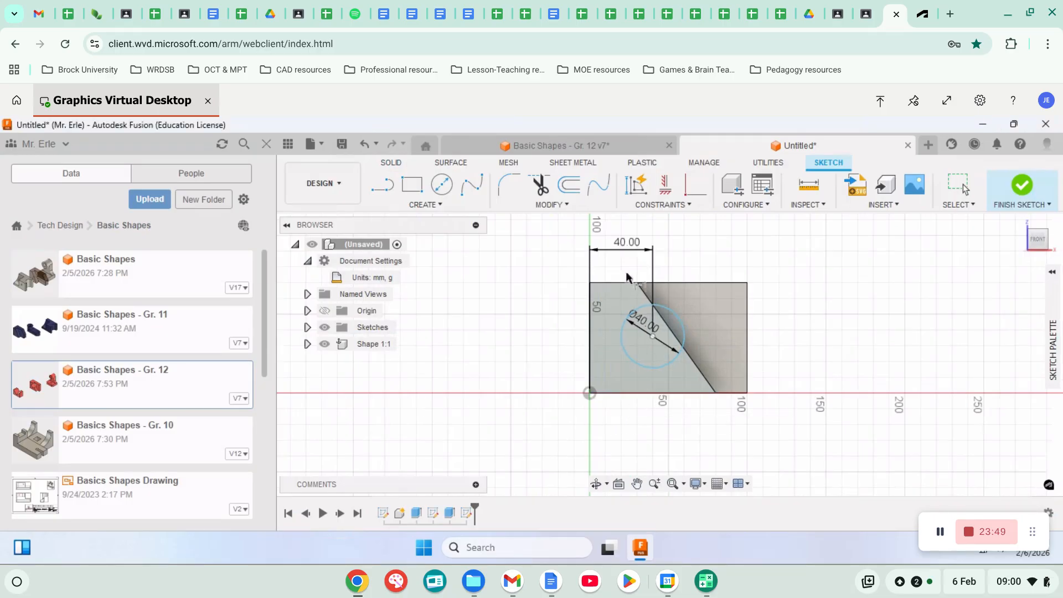
- Dimension the circle's centre 40 mm above the front face's bottom edge and finish the sketch
left_click(632, 394)
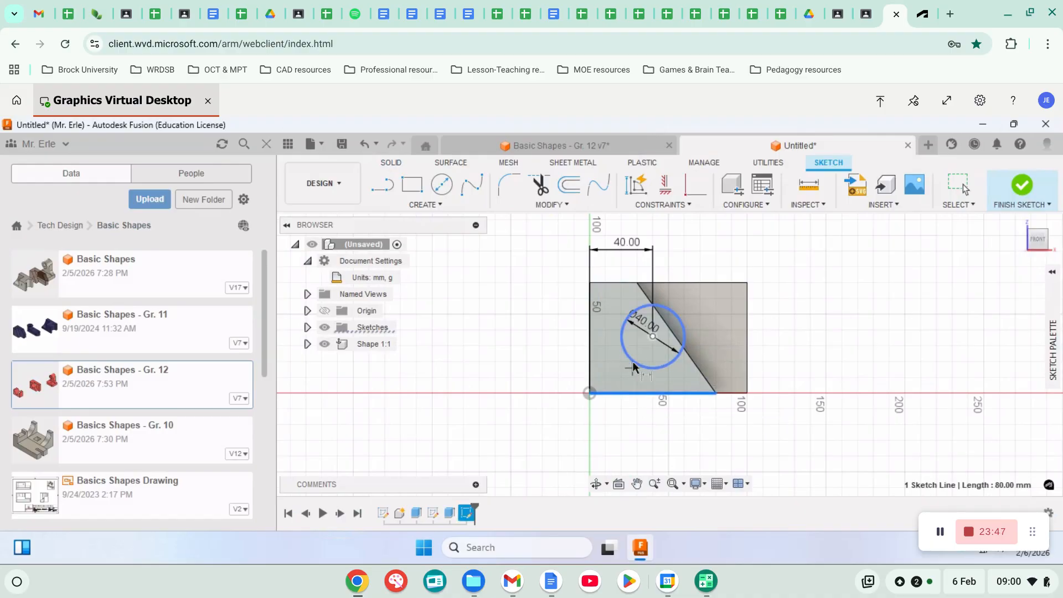
left_click(631, 361)
left_click(556, 383)
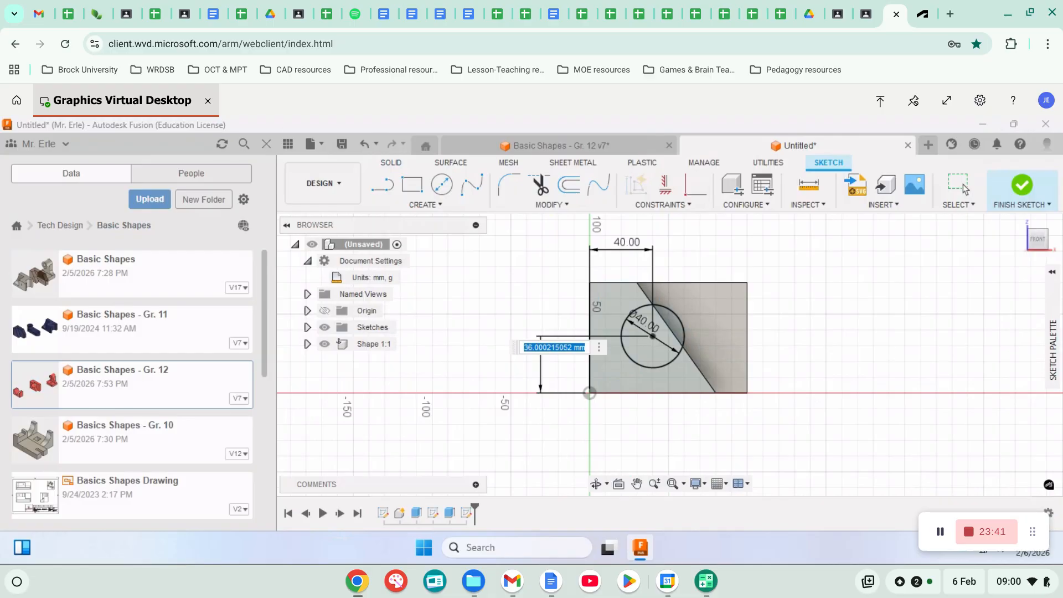
type("4")
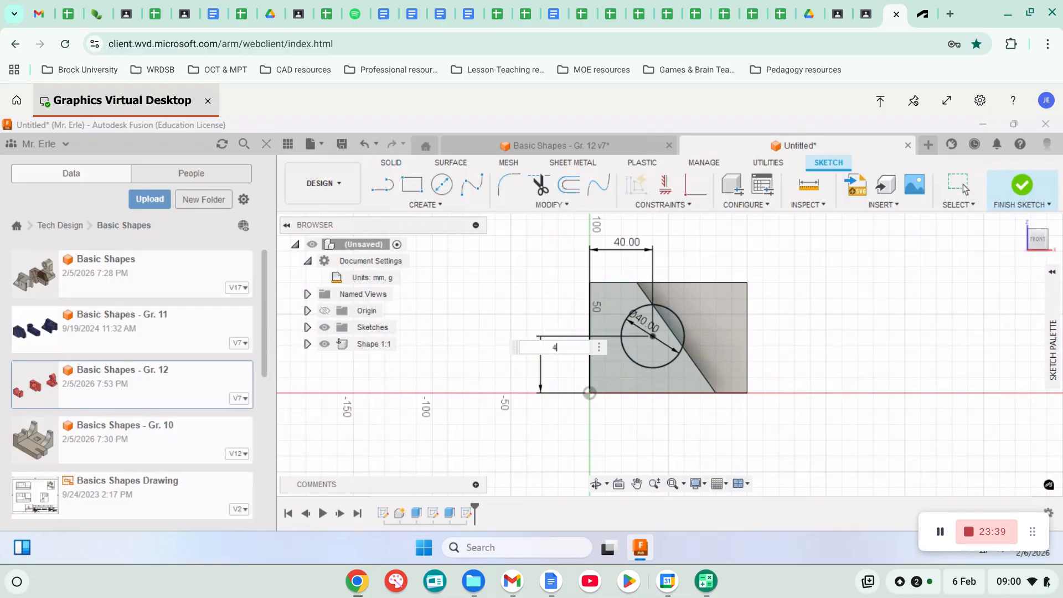
type("0")
key("Return")
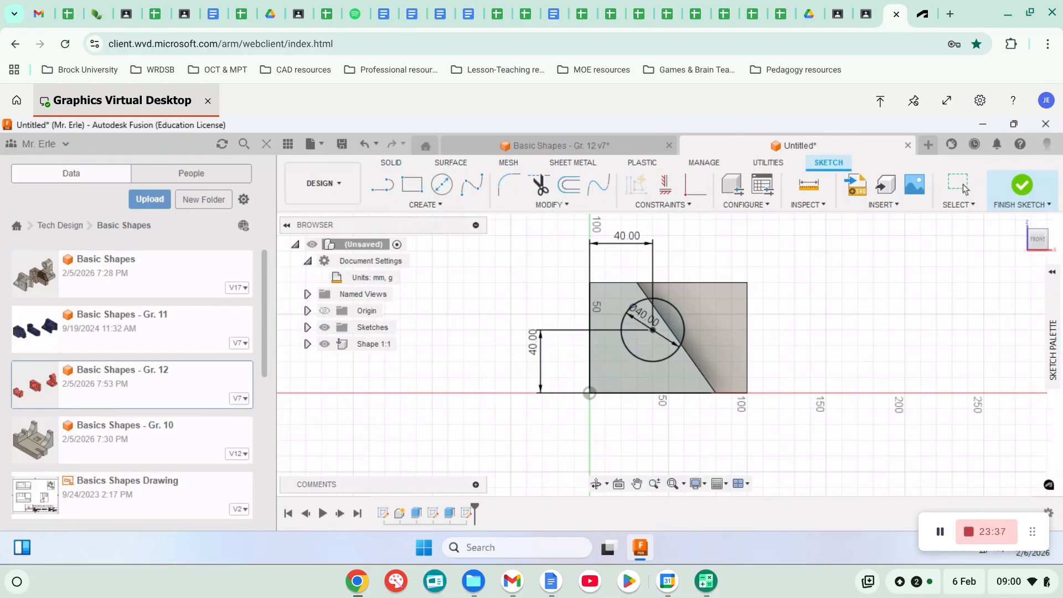
left_click(1021, 185)
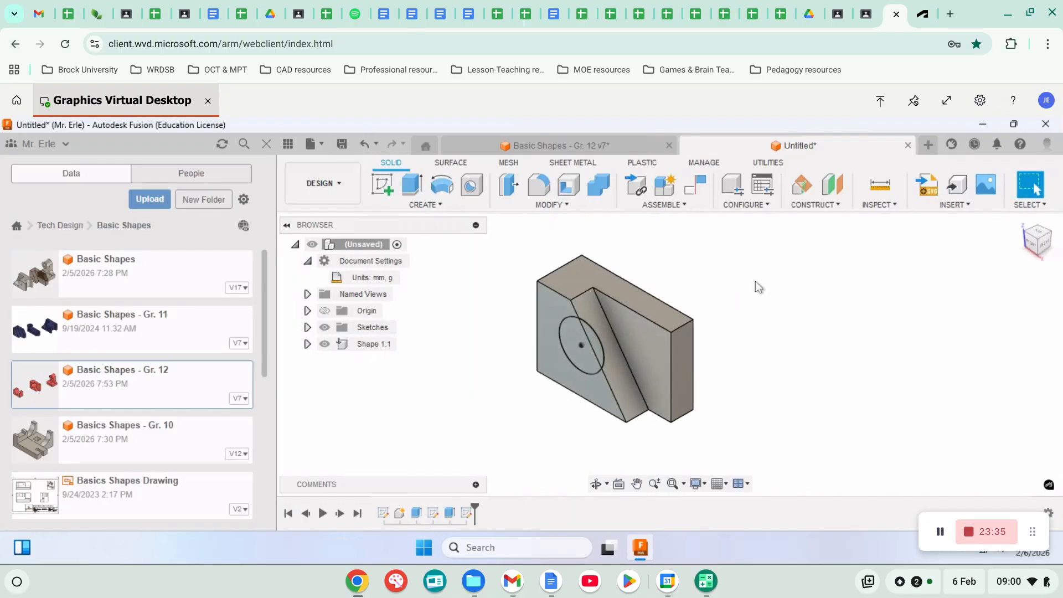
- Extrude-cut both parts of the circle through the whole block with extent type All
left_click(412, 185)
left_click(572, 349)
left_click(585, 353)
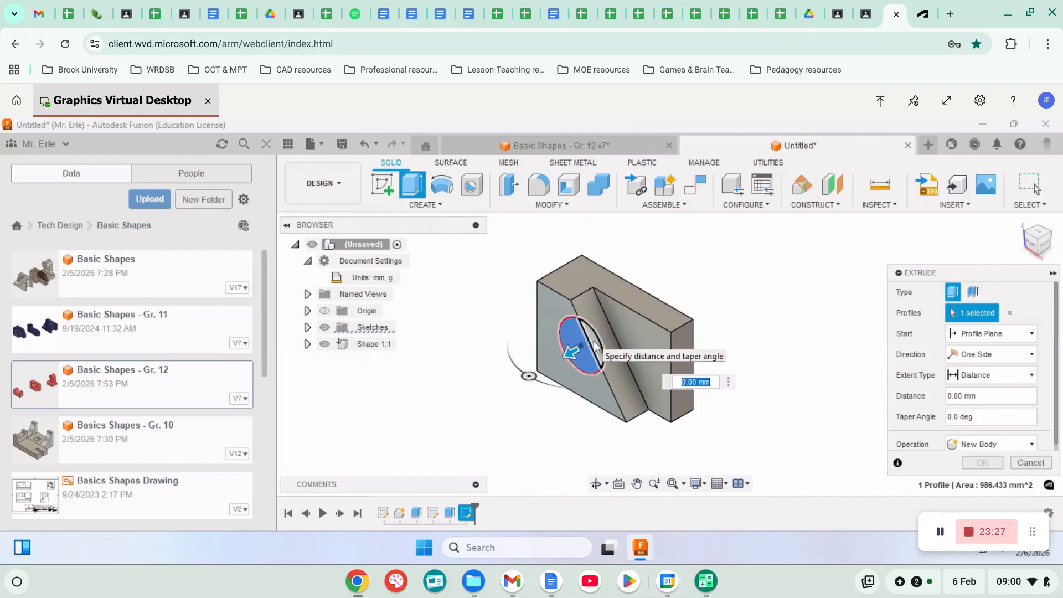
left_click(595, 347)
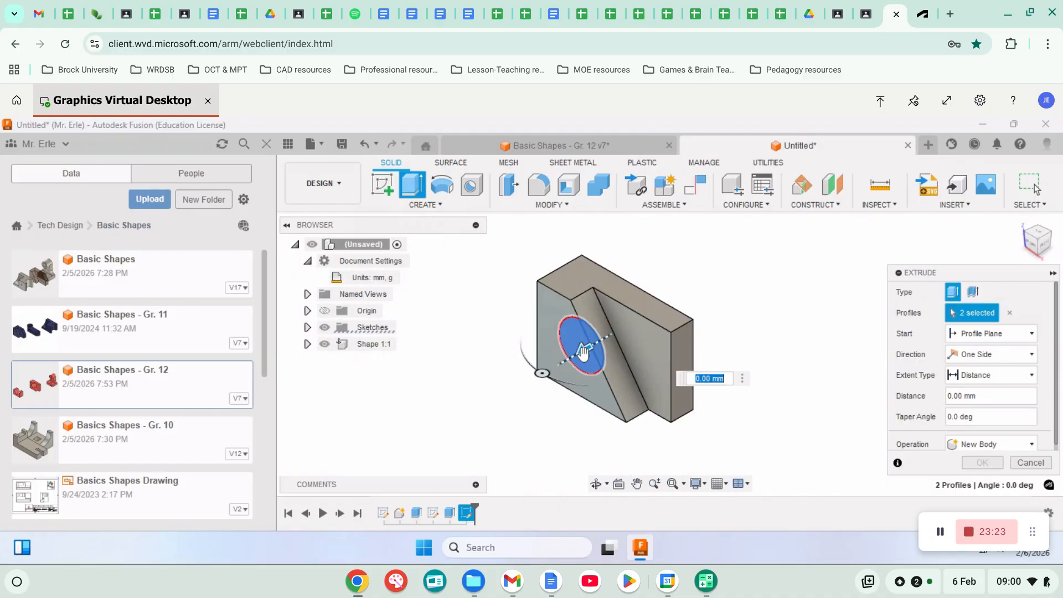
left_click_drag(584, 349, 692, 350)
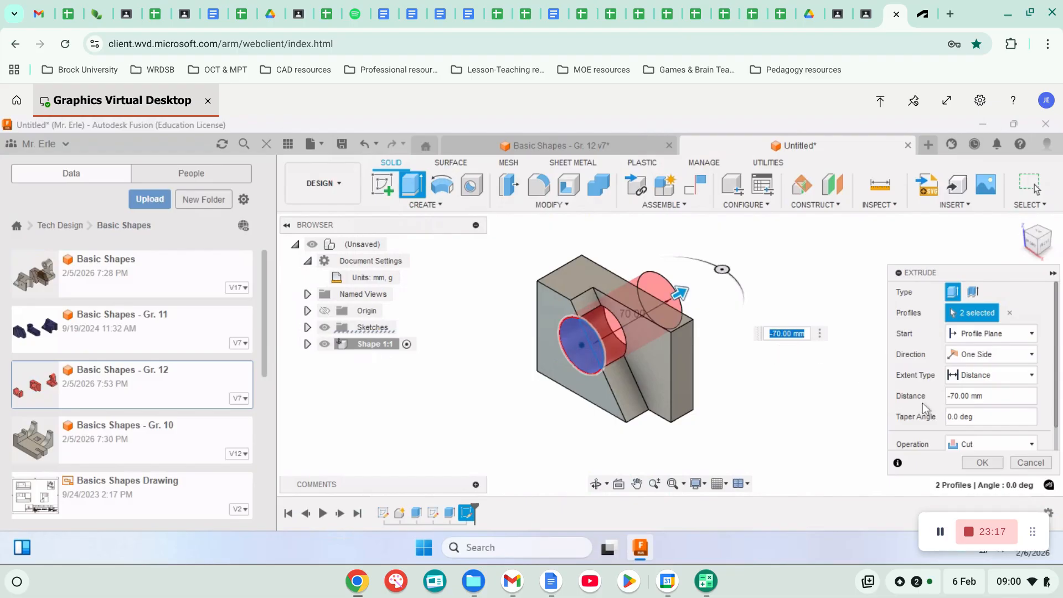
left_click(991, 378)
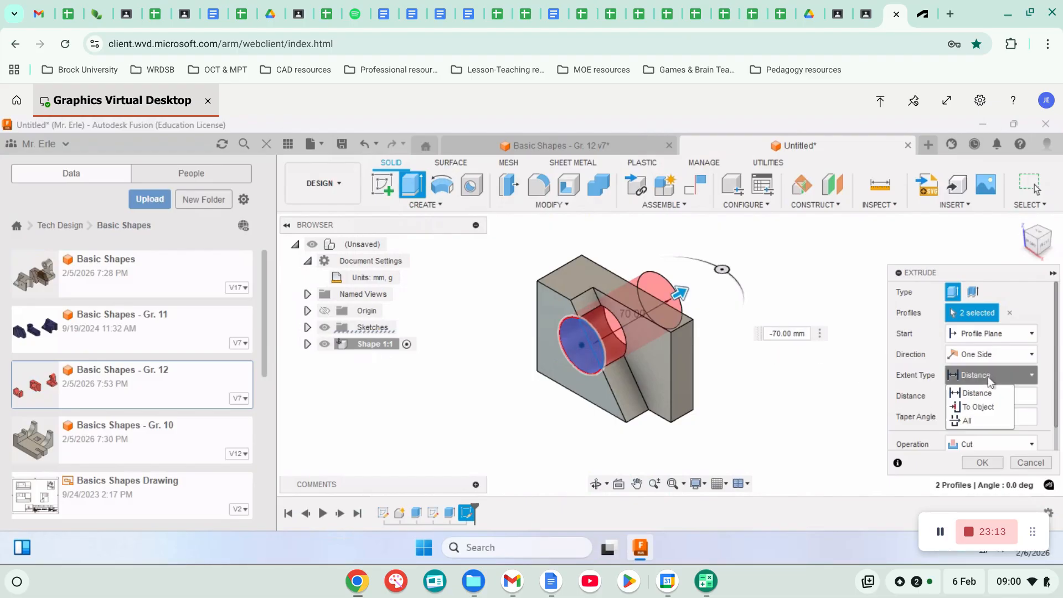
left_click(969, 422)
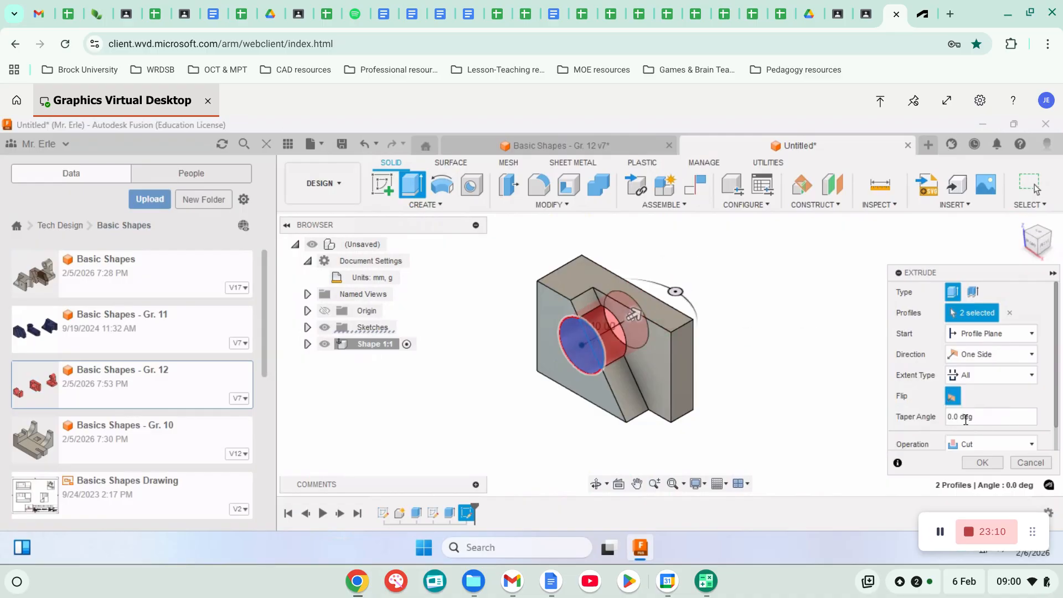
left_click(982, 463)
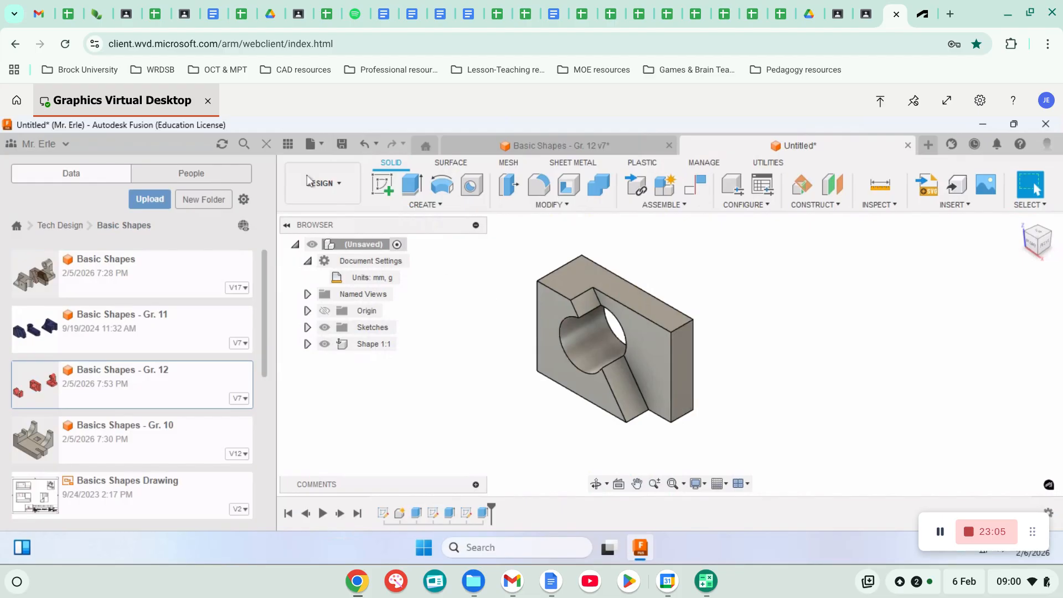